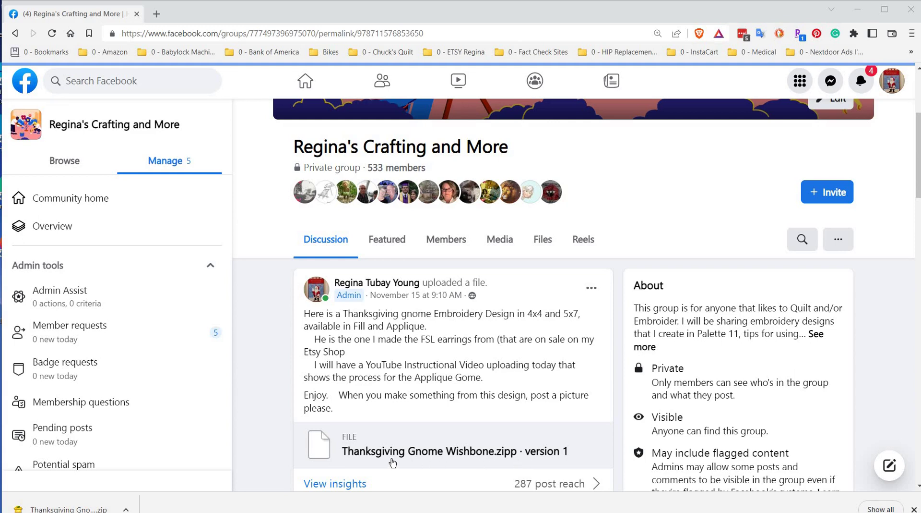
Switch to the browser window with the DuckDuckGo results, search for peazip and open the peazip.github.io site
key("alt+Tab")
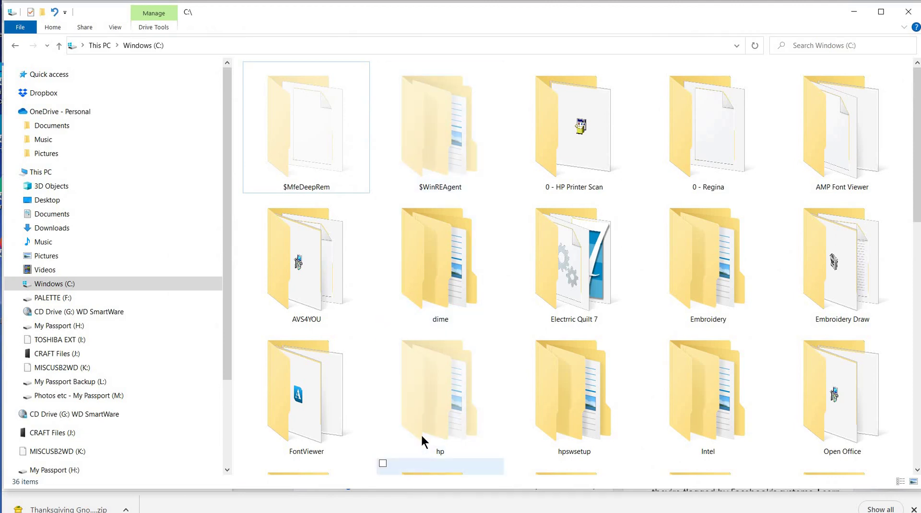
key("alt+Tab")
key("alt+Tab")
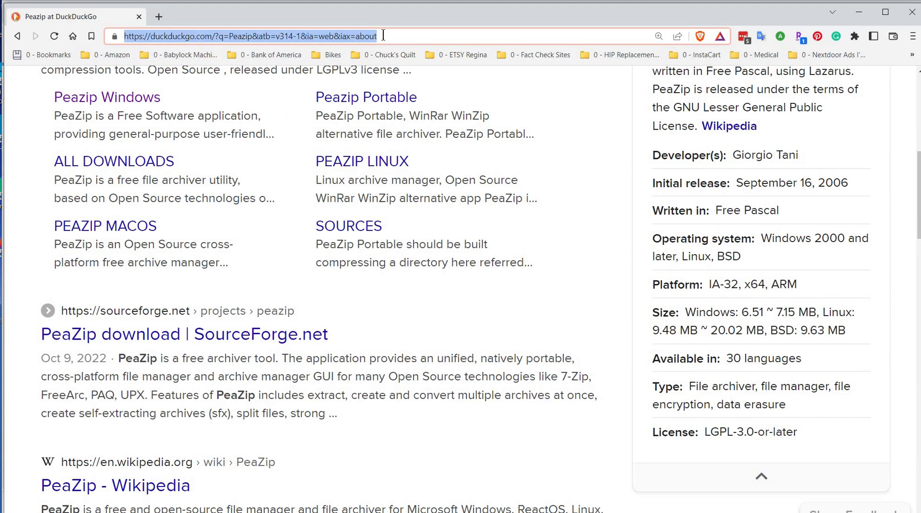
left_click_drag(383, 36, 59, 30)
type("eap")
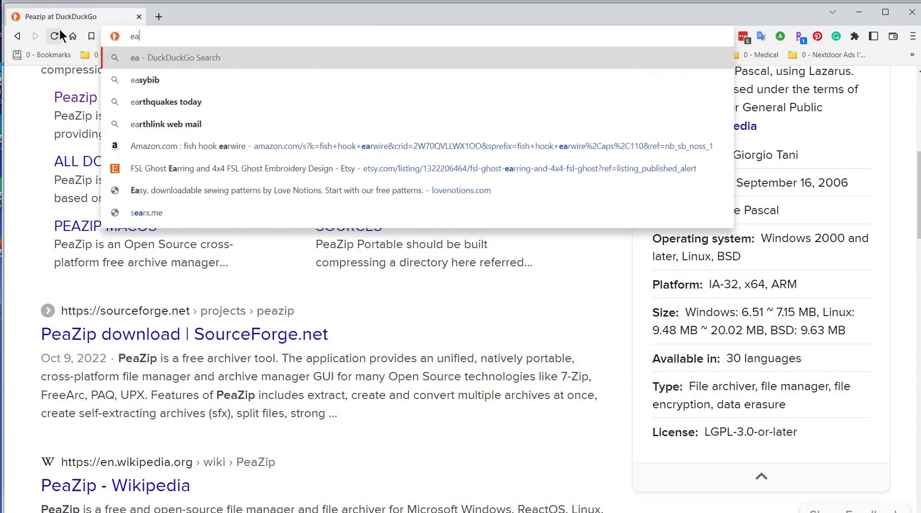
key("BackSpace")
key("BackSpace")
key("BackSpace")
type("pea")
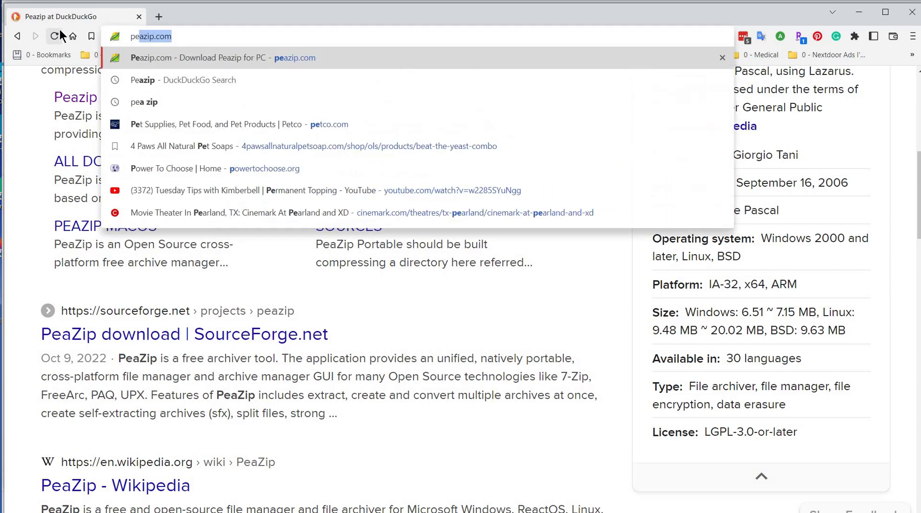
type("zip")
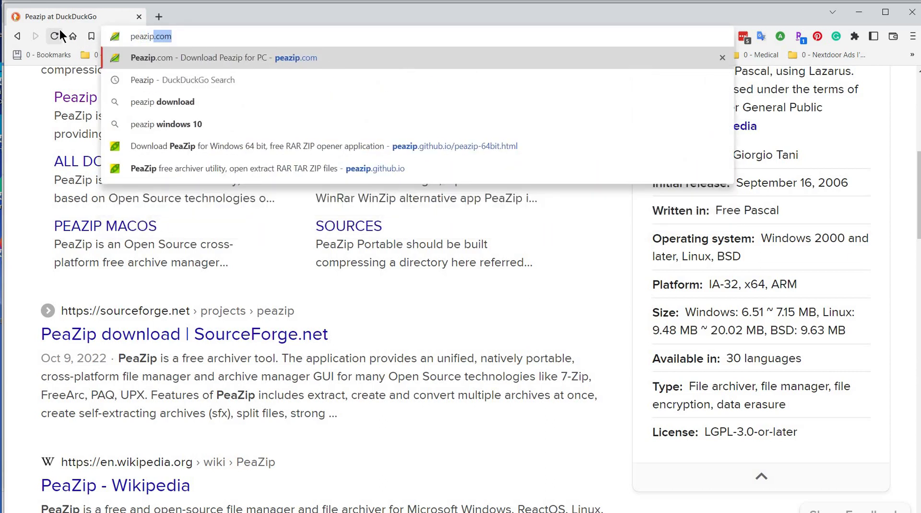
key("BackSpace")
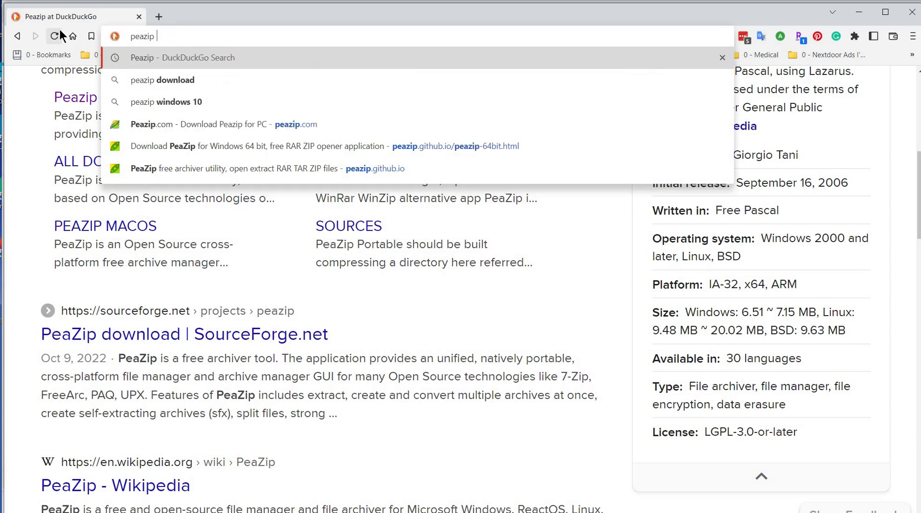
key("Return")
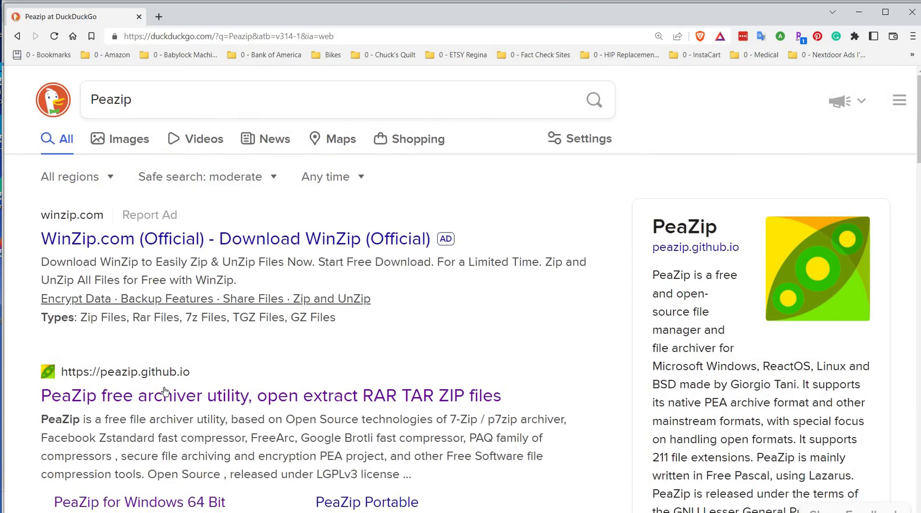
left_click(166, 399)
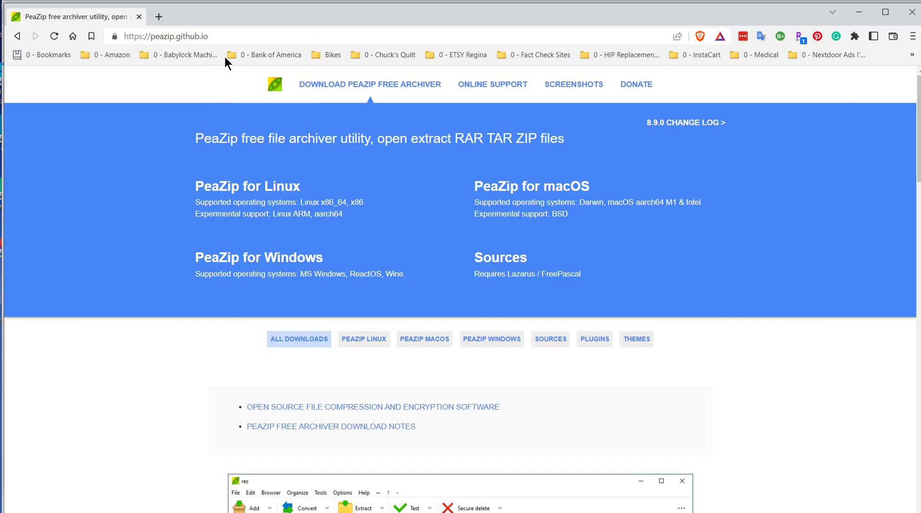
left_click_drag(215, 36, 56, 47)
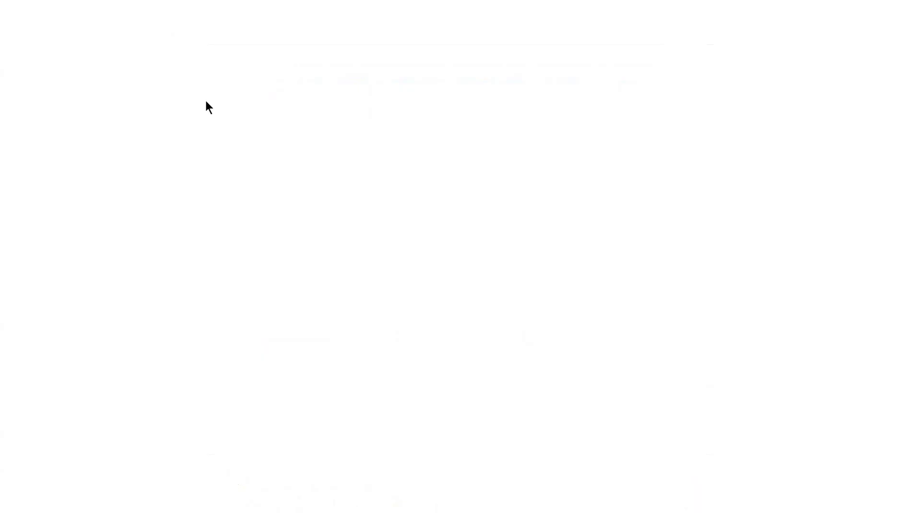
key("alt+F4")
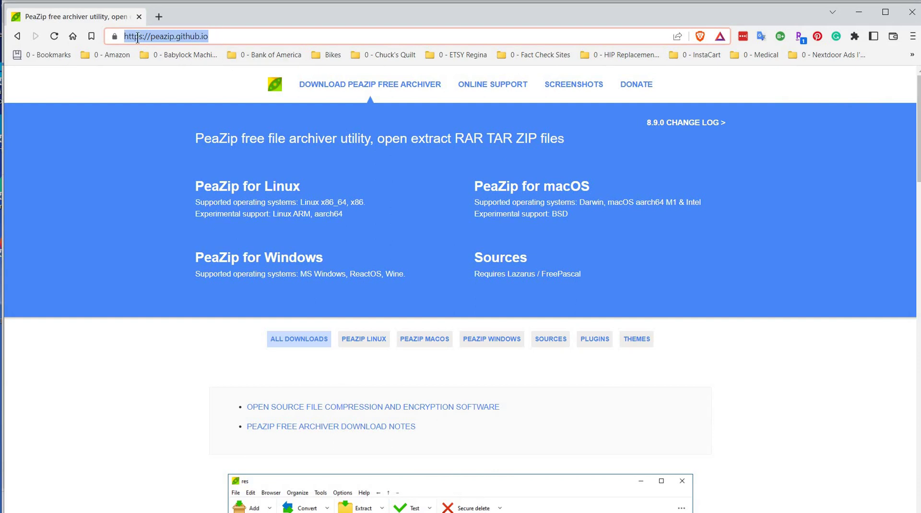
left_click(106, 37)
key("ctrl+a")
key("ctrl+c")
key("alt+Tab")
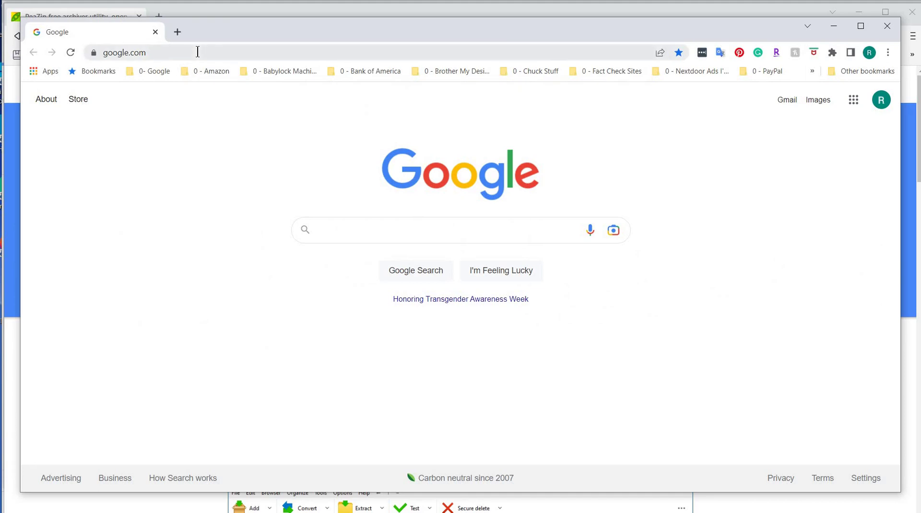
left_click(198, 52)
key("ctrl+v")
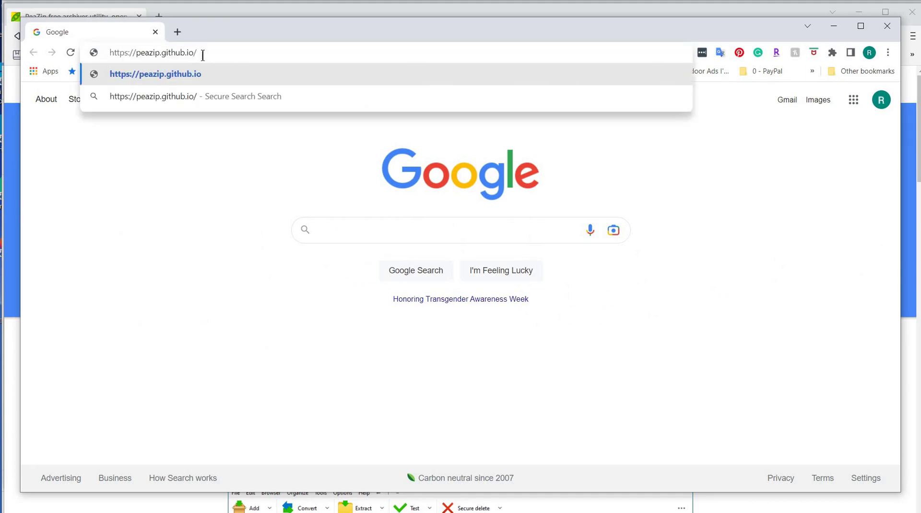
key("Return")
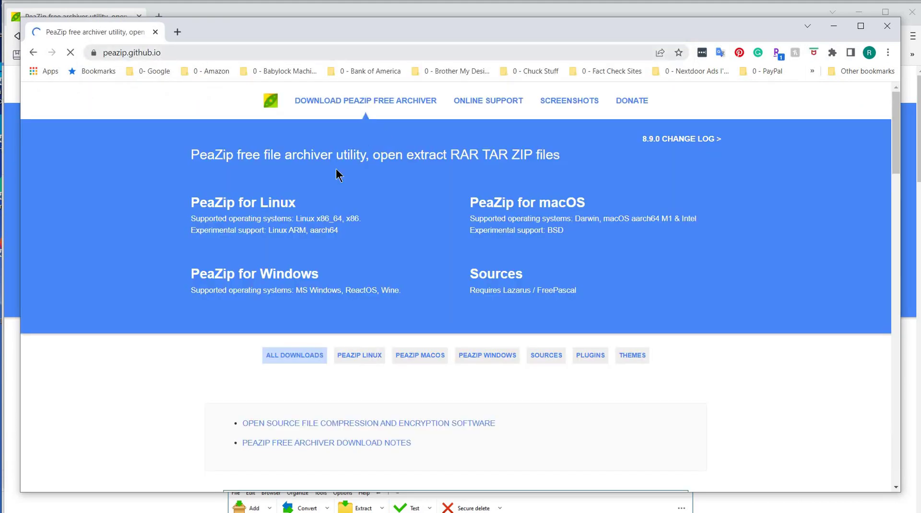
Open the PeaZip for Windows page and start the download of PeaZip 64 bit 8.9.0
left_click_drag(282, 19, 279, 12)
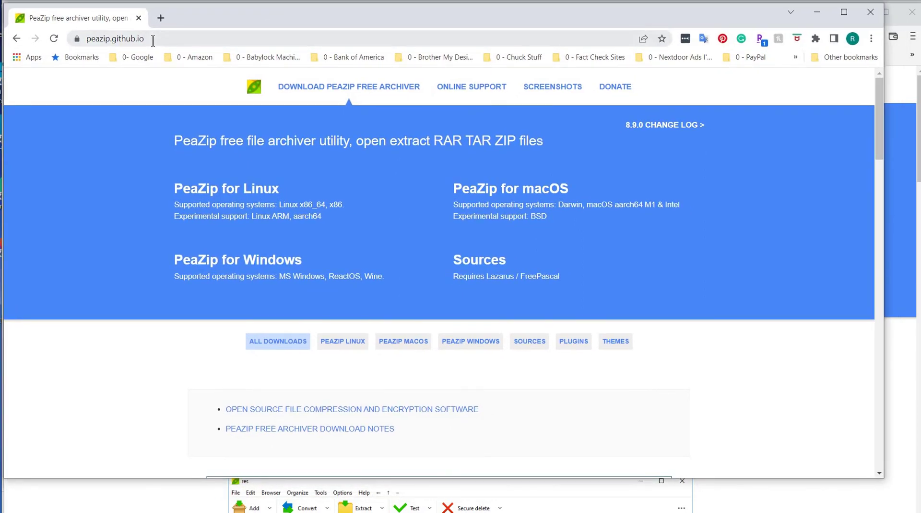
left_click(155, 39)
left_click_drag(155, 40, 89, 45)
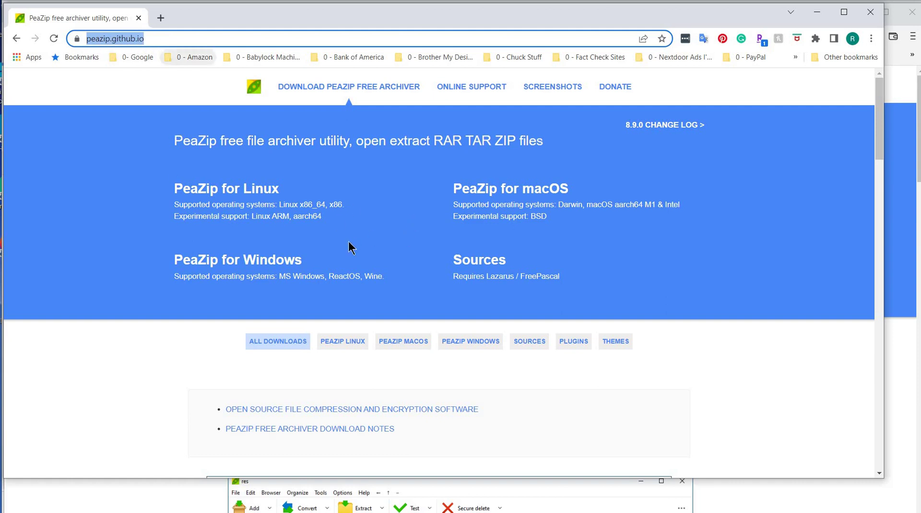
left_click(250, 263)
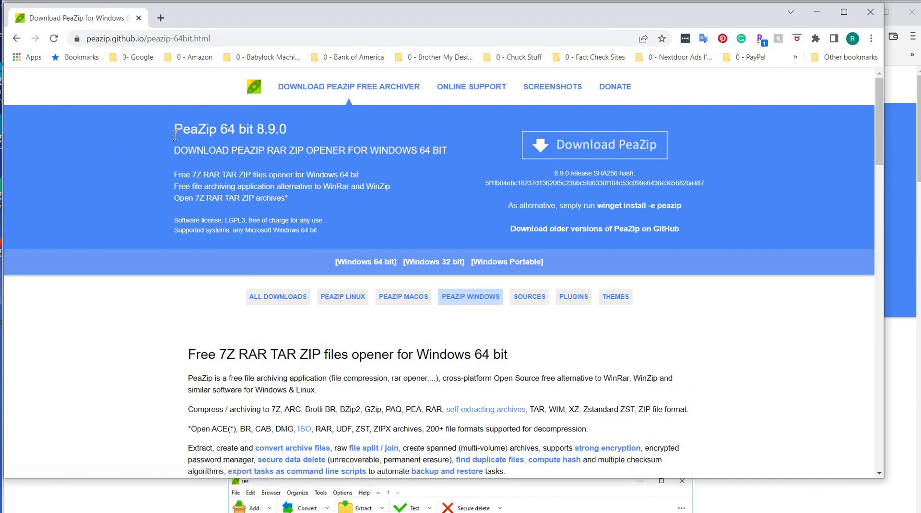
left_click(607, 146)
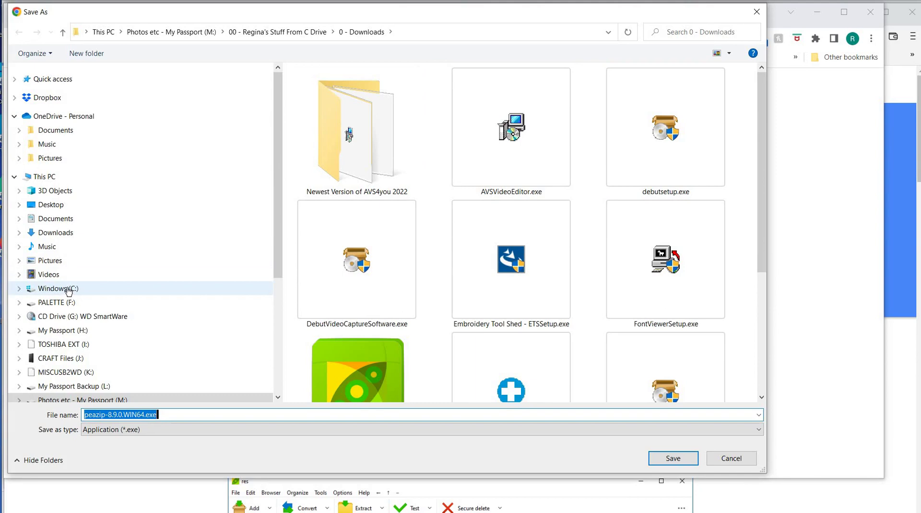
Try to save the PeaZip installer directly on the Windows (C:) drive, declining the alternative folder
left_click(58, 287)
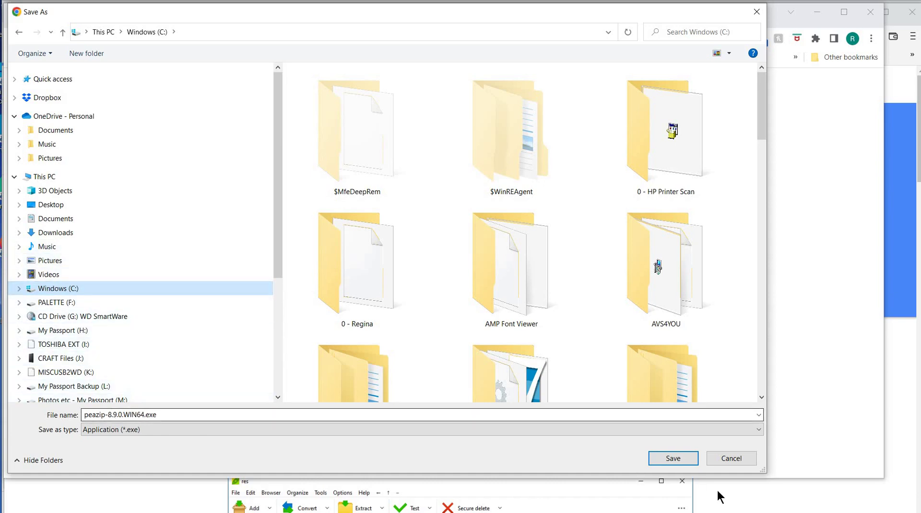
left_click(690, 460)
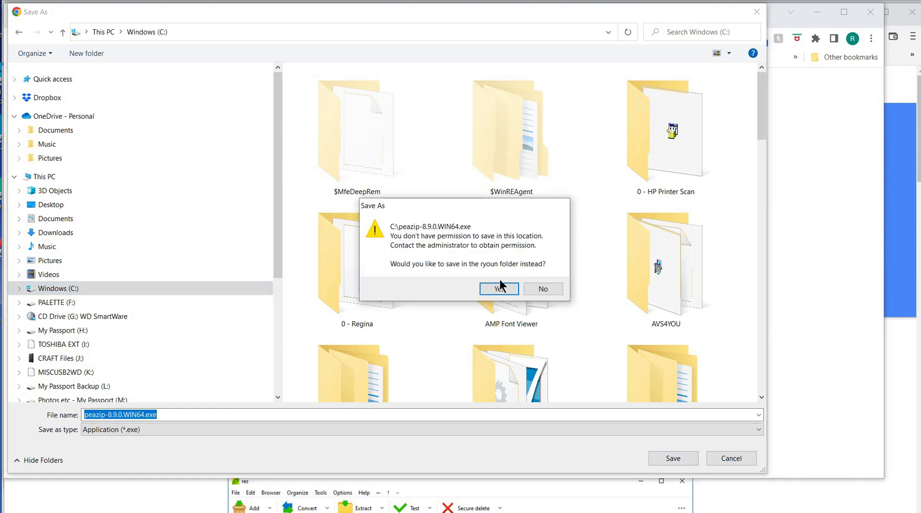
left_click(543, 288)
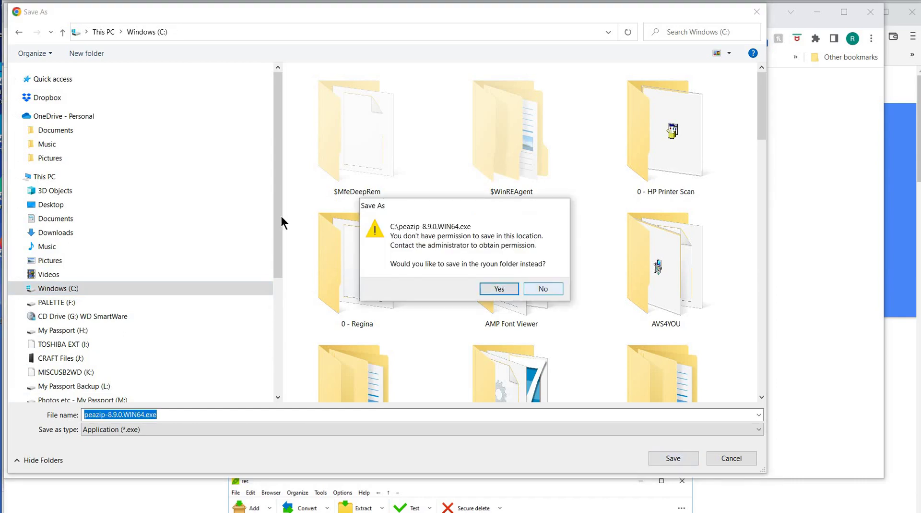
Save peazip-8.9.0.WIN64.exe in the Downloads folder and open that folder in File Explorer
left_click(68, 233)
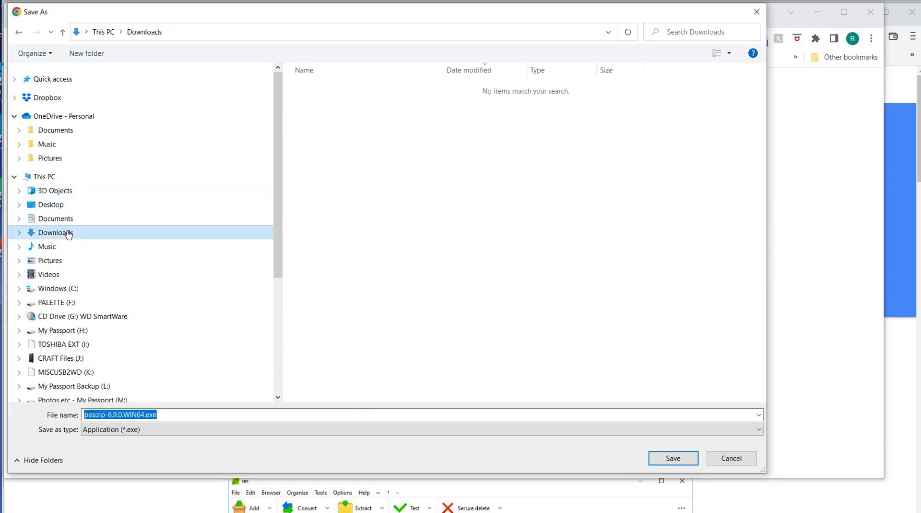
left_click(679, 461)
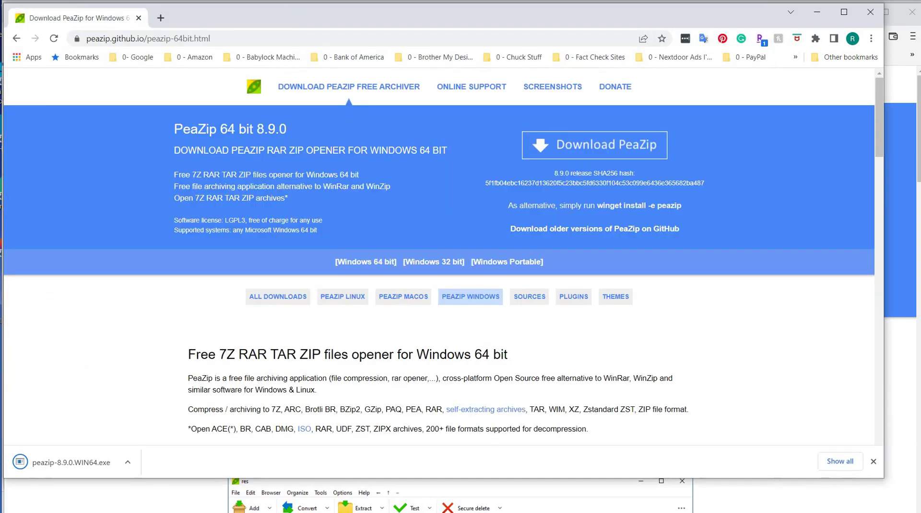
key("alt+Tab")
key("alt+Tab")
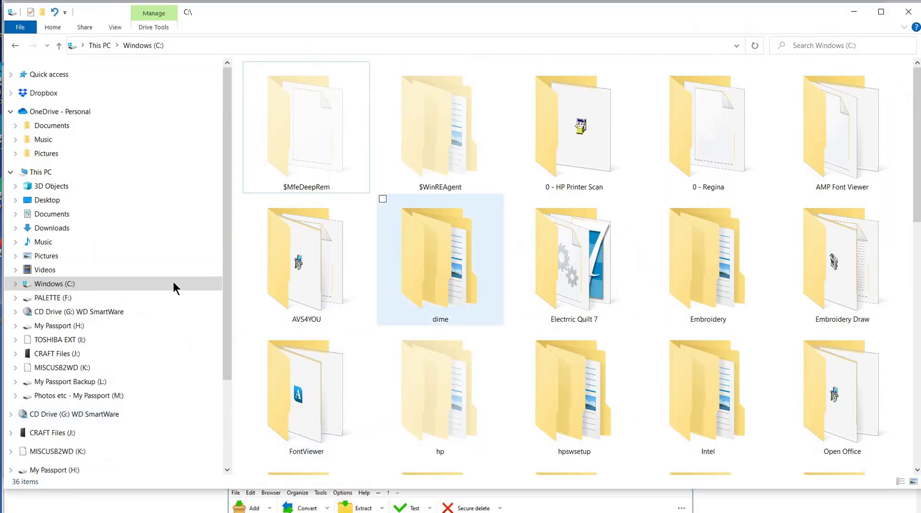
left_click(173, 283)
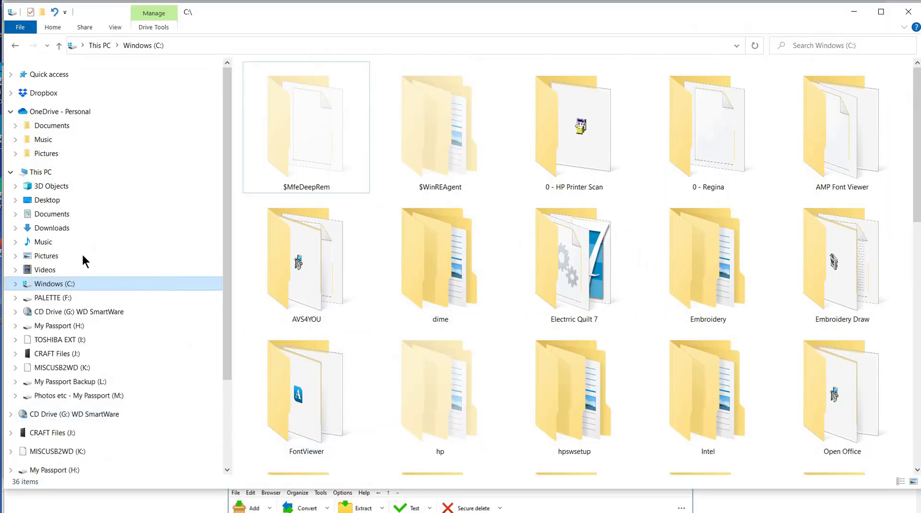
left_click(63, 230)
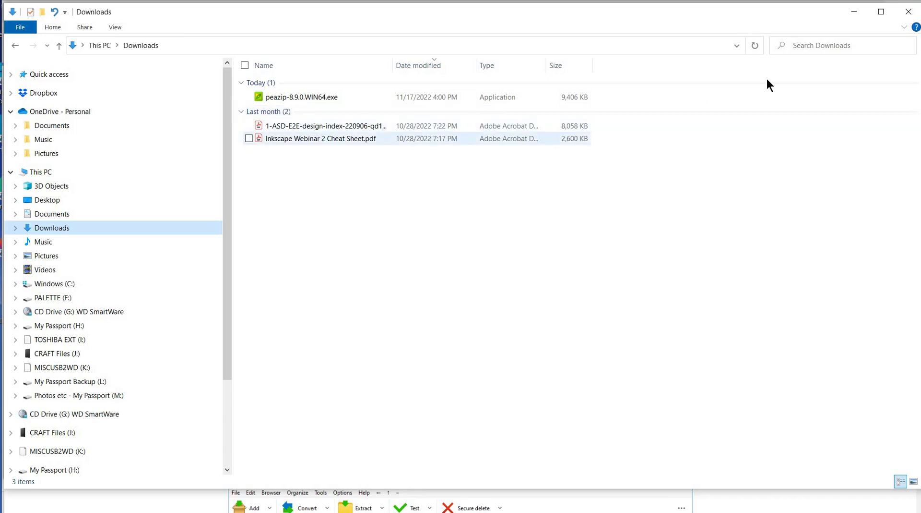
Return to the Facebook group post and start downloading its attached file Thanksgiving Gnome Wishbone.zipp
key("alt+Tab")
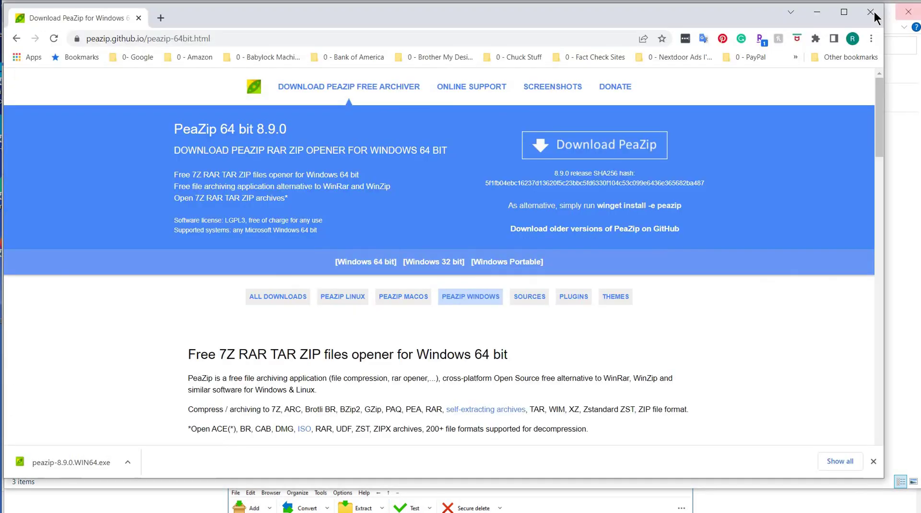
key("alt+Tab")
key("alt+Tab")
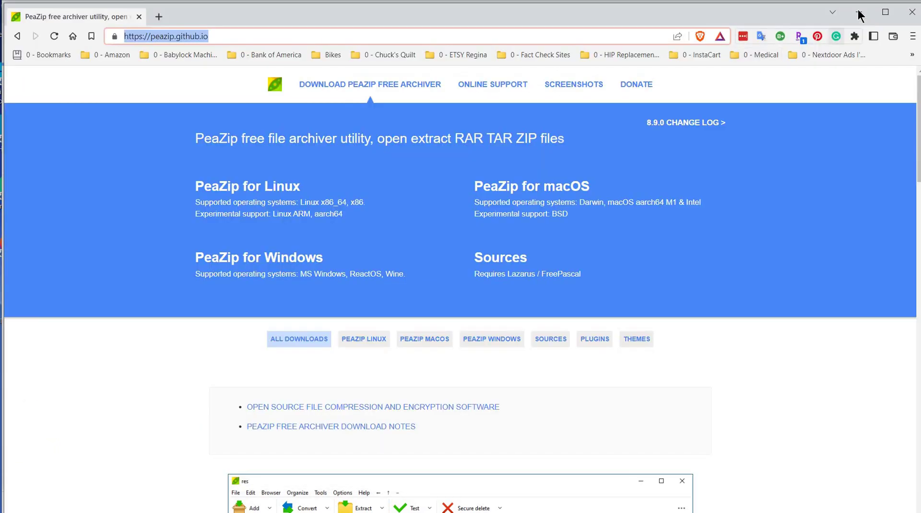
left_click(842, 19)
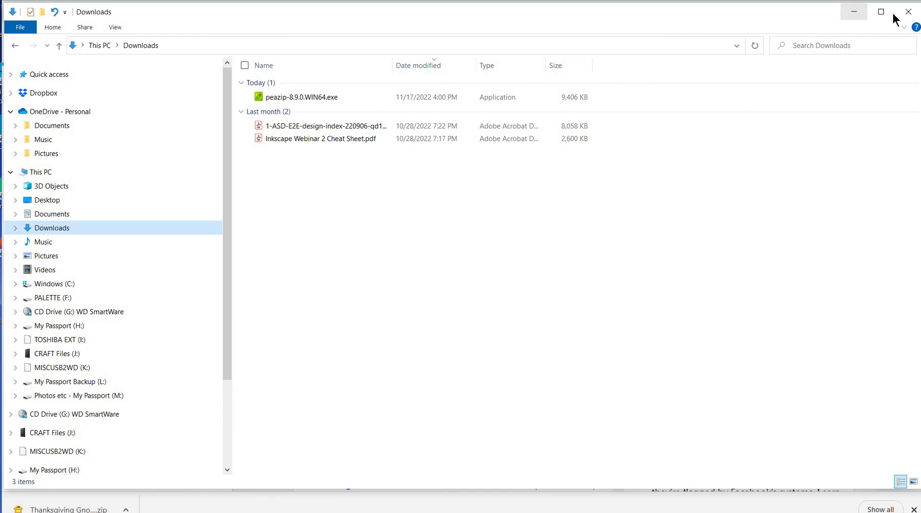
key("alt+Tab")
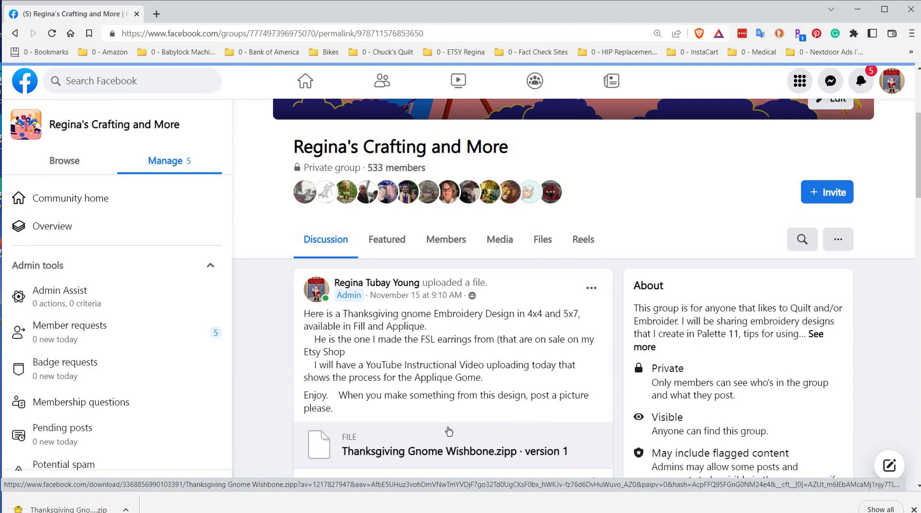
left_click(466, 452)
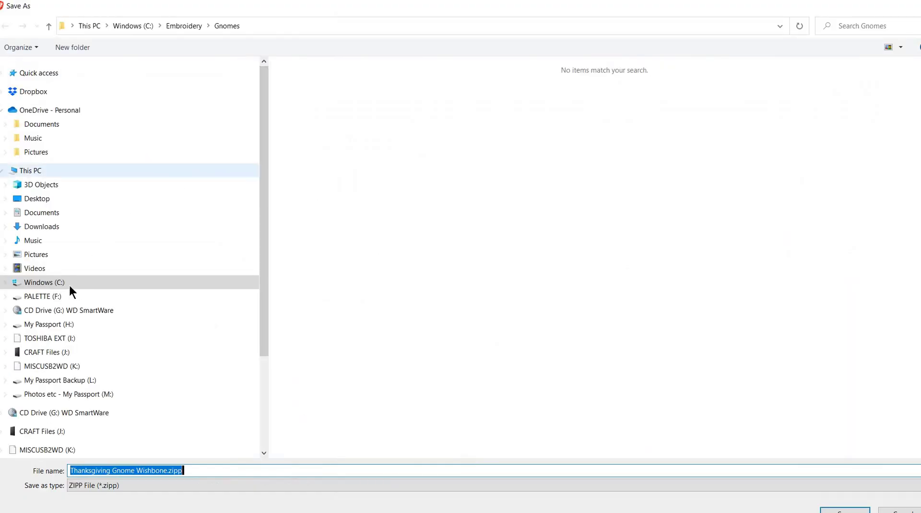
Create a folder named Gnome inside the Embroidery folder on Windows (C:) and open it as the save location
left_click(56, 282)
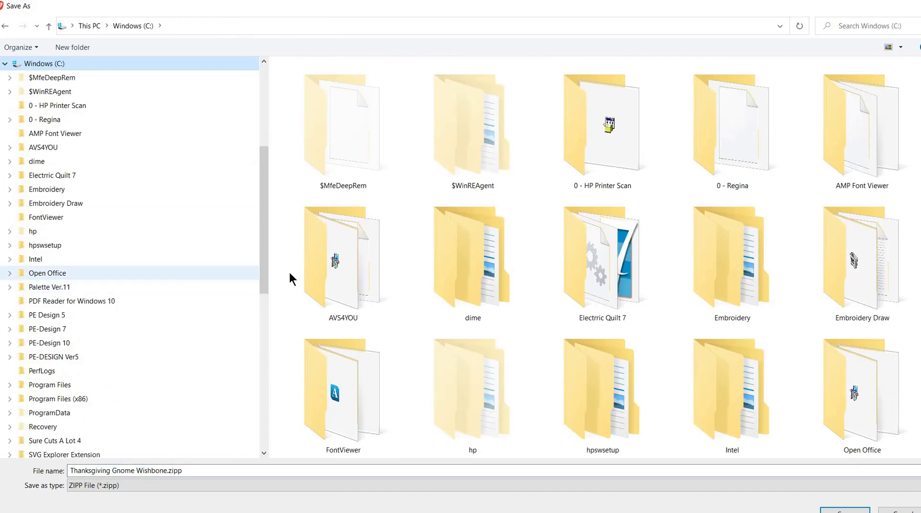
double_click(728, 269)
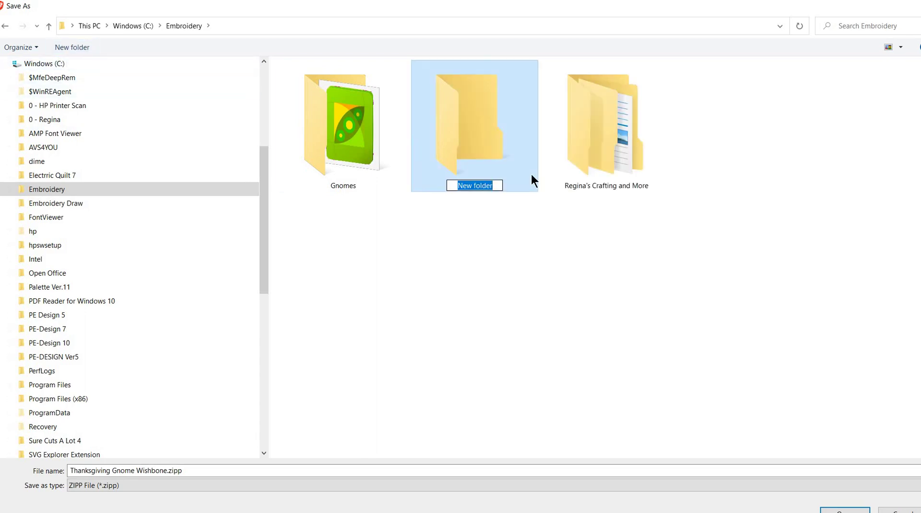
type("Gnome")
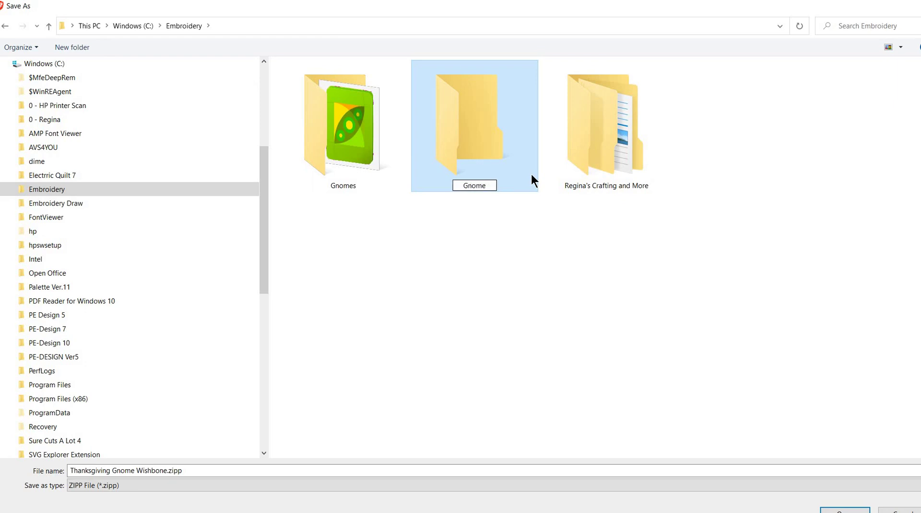
key("Return")
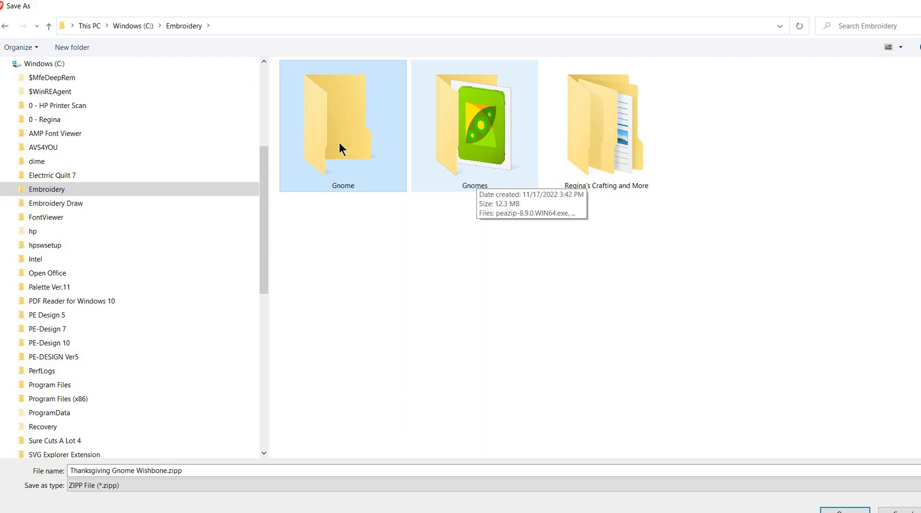
double_click(354, 164)
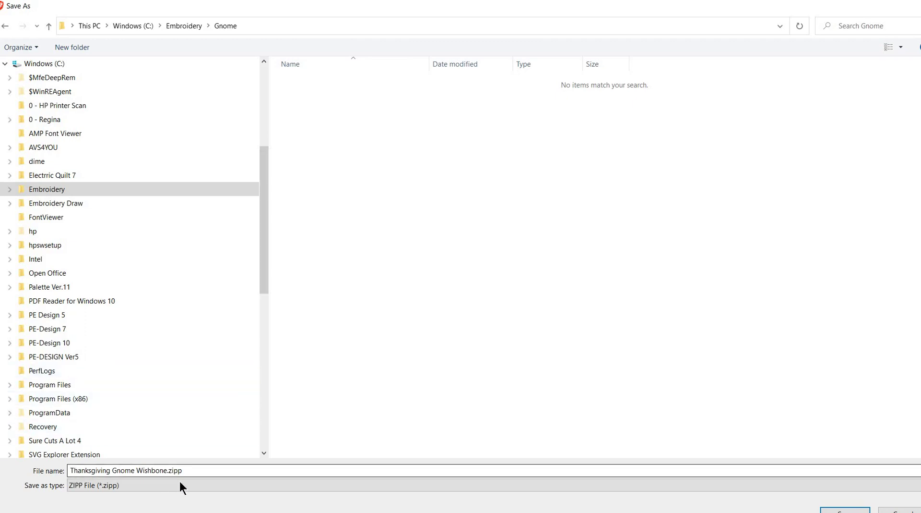
Correct the download's file name to Thanksgiving Gnome Wishbone.zip by removing the extra p from its extension
left_click(194, 473)
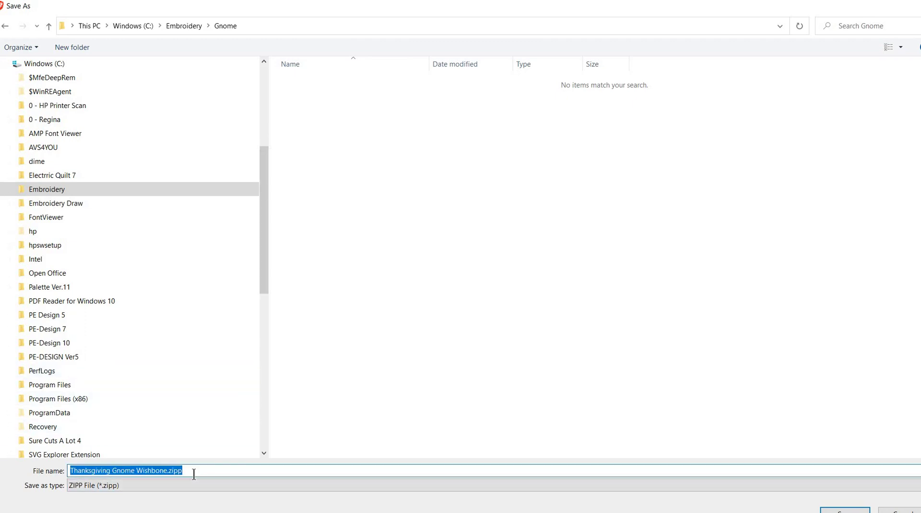
left_click(193, 426)
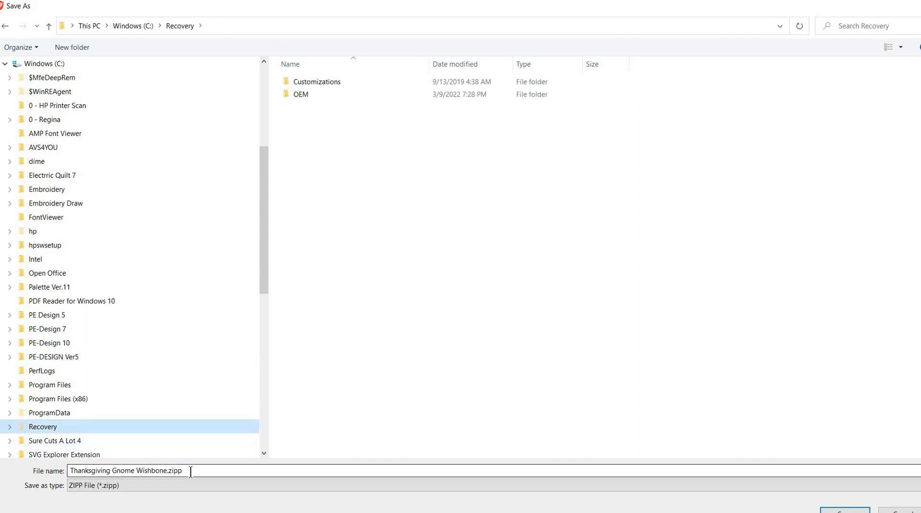
left_click(192, 471)
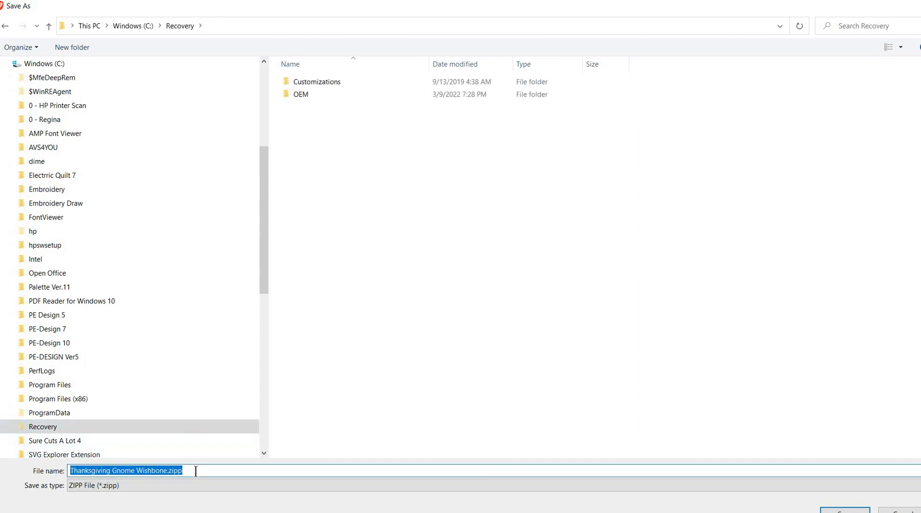
left_click(196, 471)
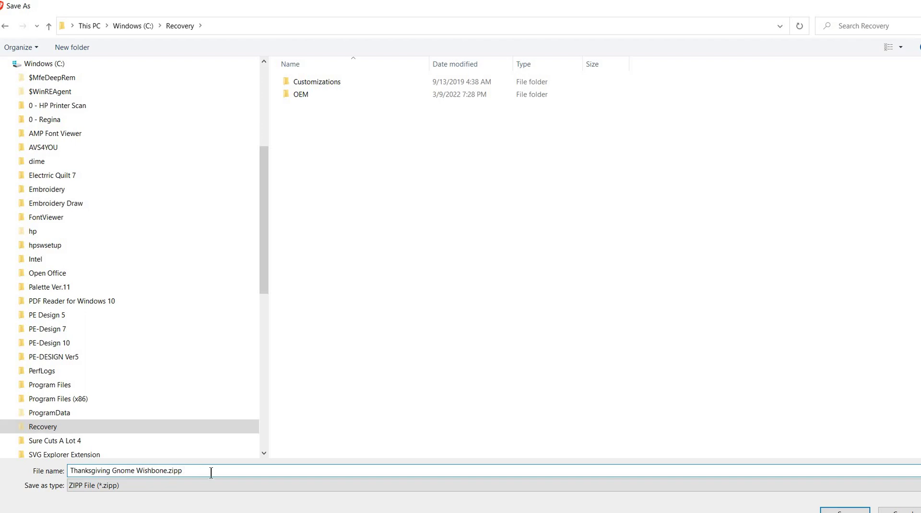
key("BackSpace")
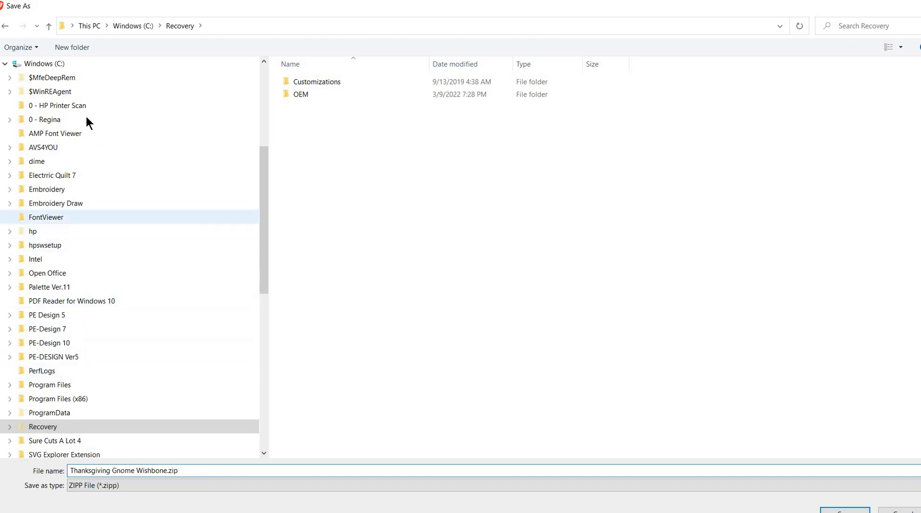
Go back to the Gnome folder inside Embroidery on Windows (C:) and save the archive there
left_click(52, 64)
left_click(733, 259)
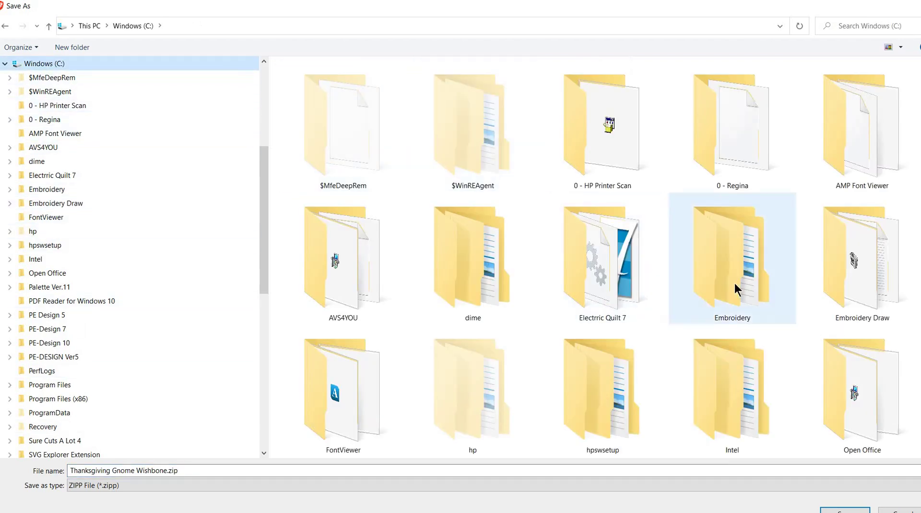
double_click(733, 259)
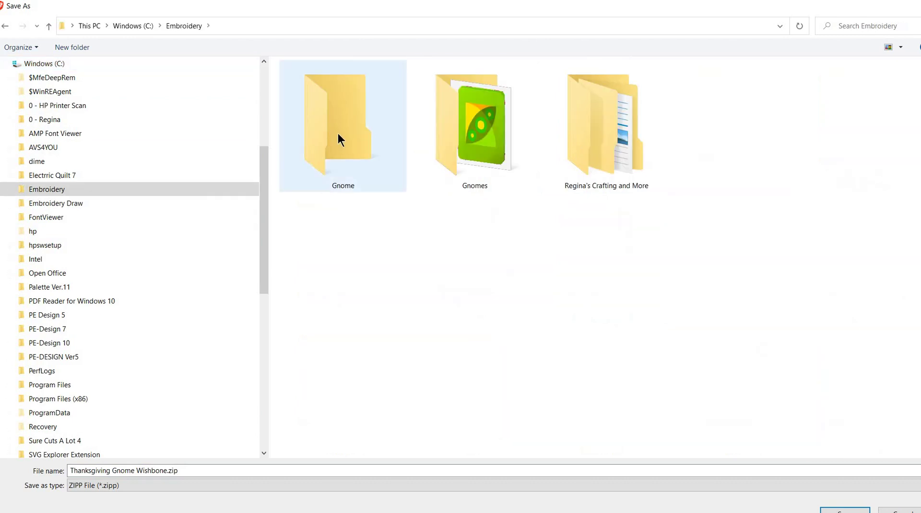
double_click(338, 135)
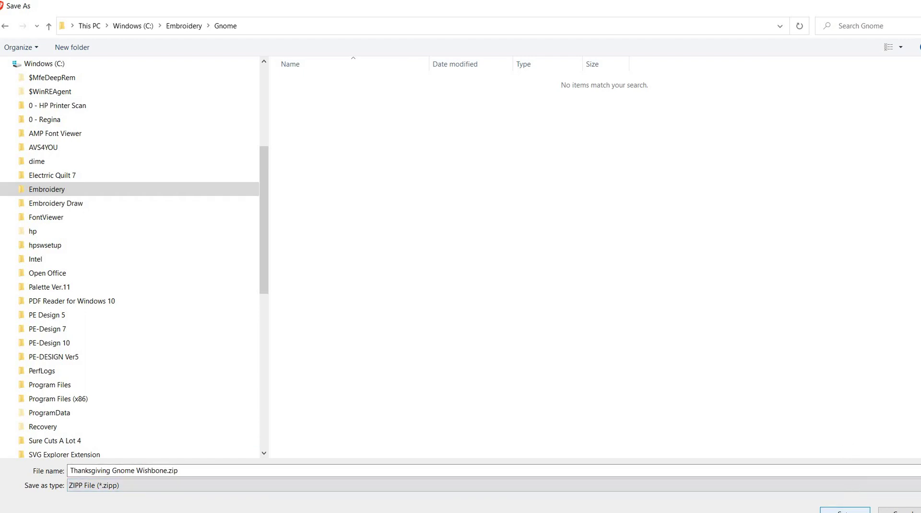
left_click(845, 510)
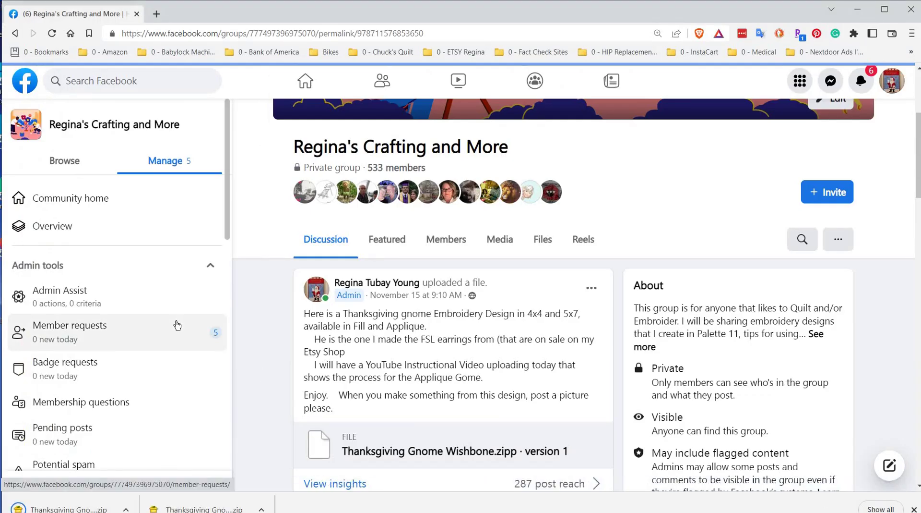
key("alt+Tab")
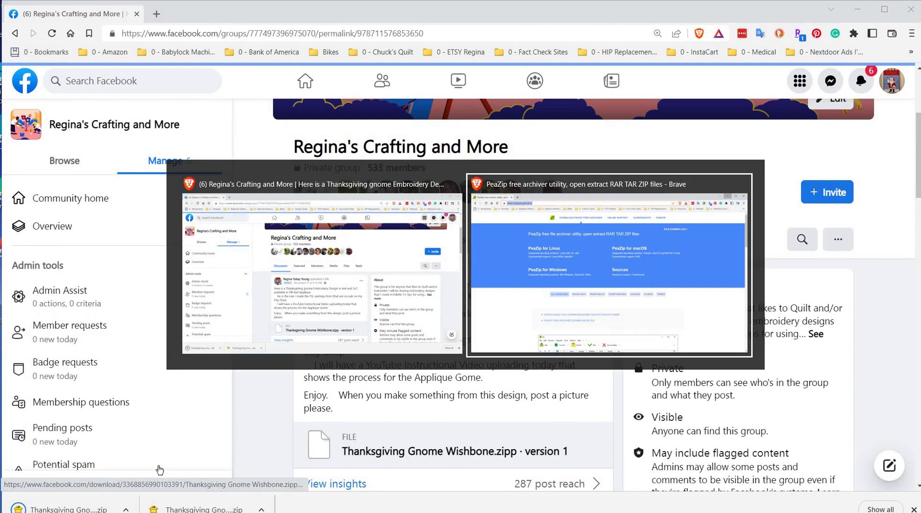
key("alt+Tab")
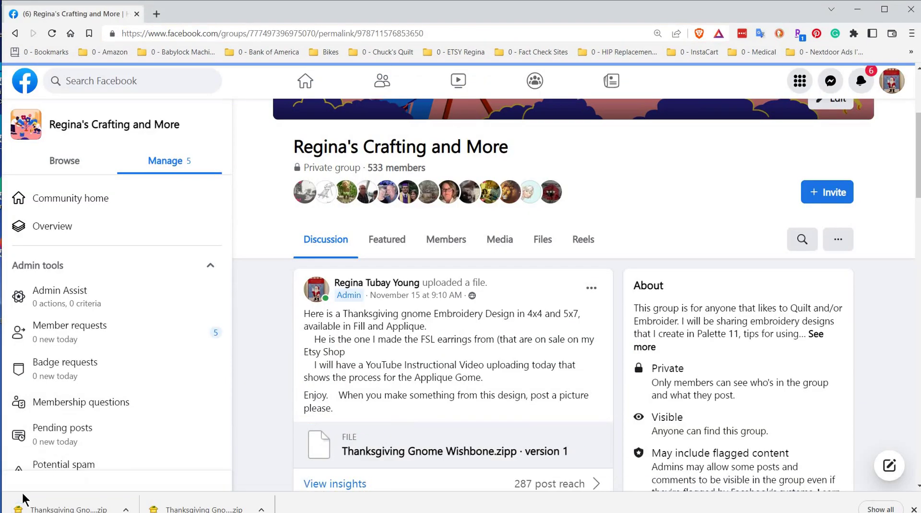
left_click(10, 508)
scroll(120, 416, "down", 8)
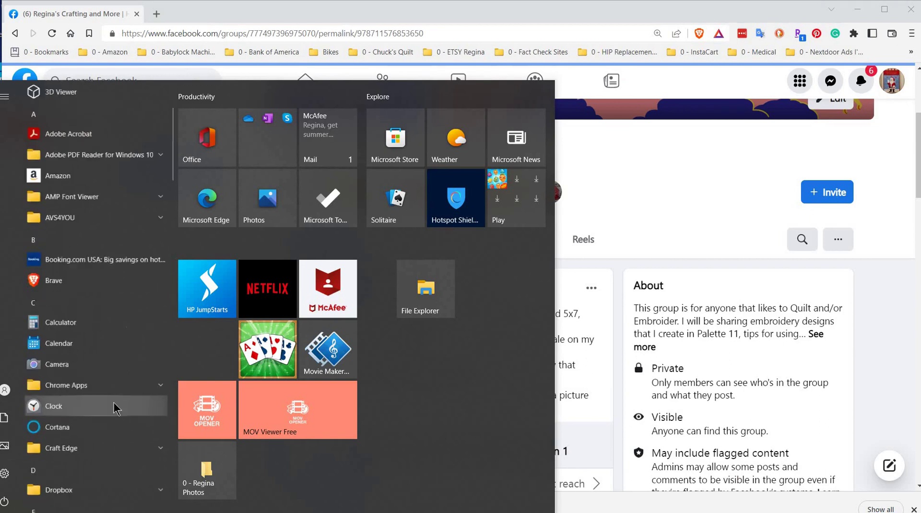
scroll(120, 416, "down", 10)
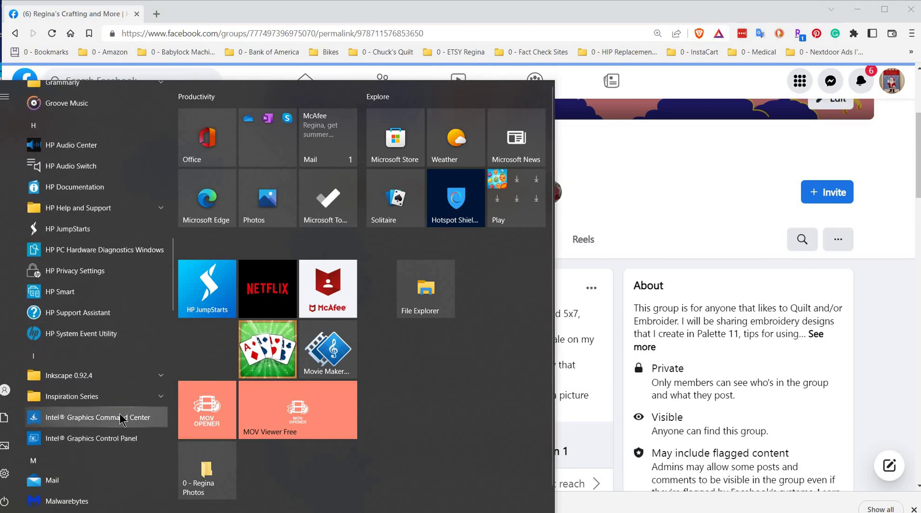
scroll(84, 444, "down", 3)
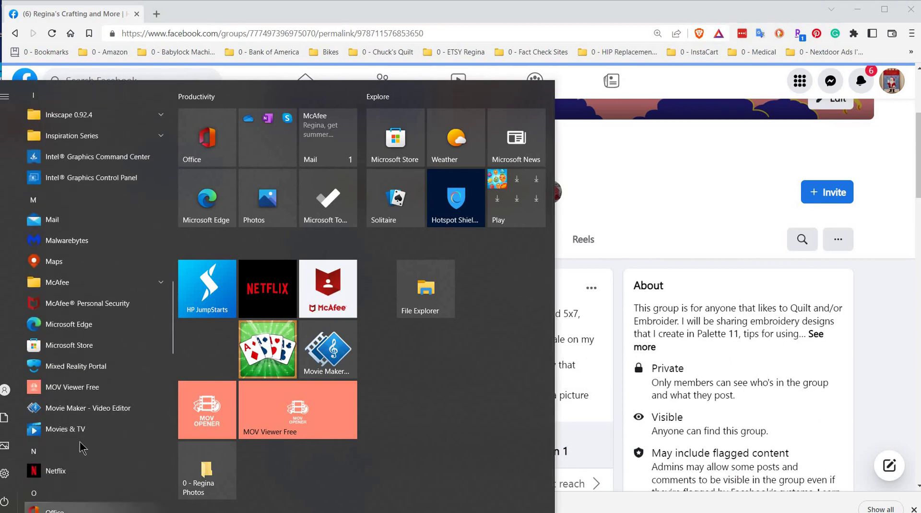
scroll(84, 442, "down", 10)
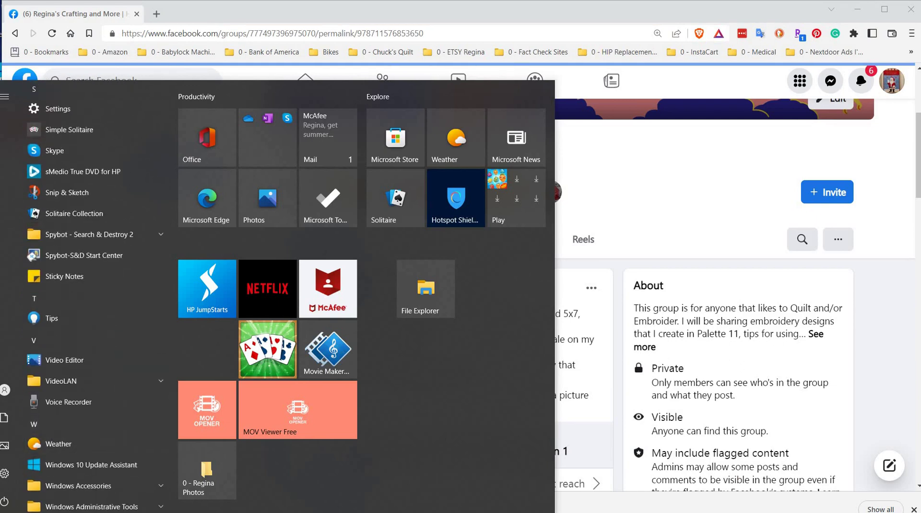
Switch to File Explorer and open the Gnome folder inside Embroidery on Windows (C:)
key("super+e")
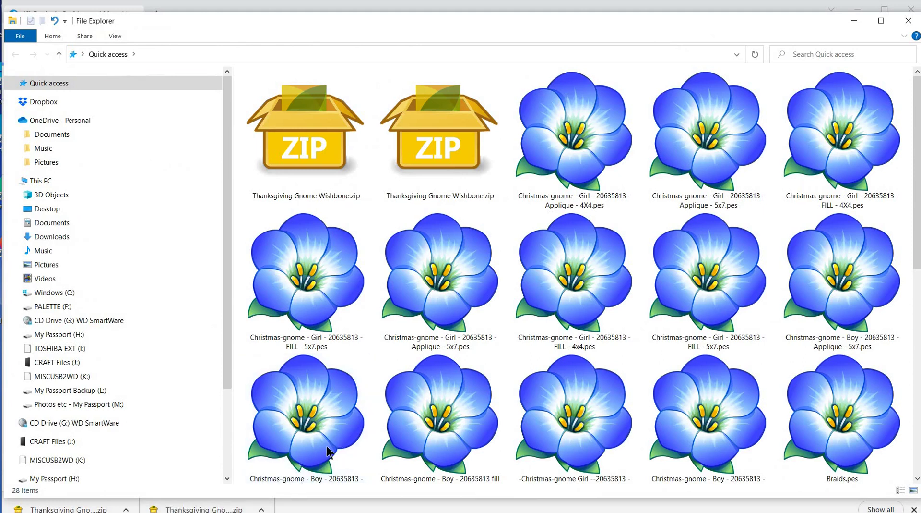
left_click(73, 292)
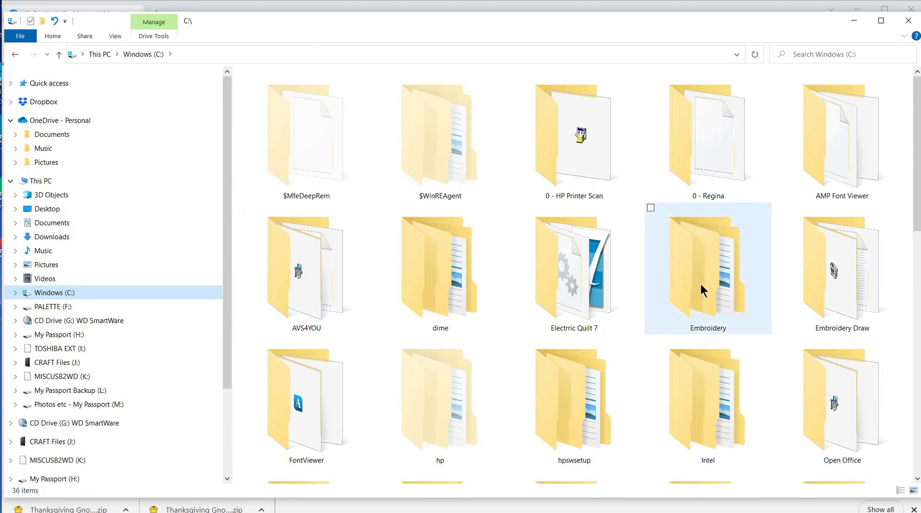
double_click(700, 283)
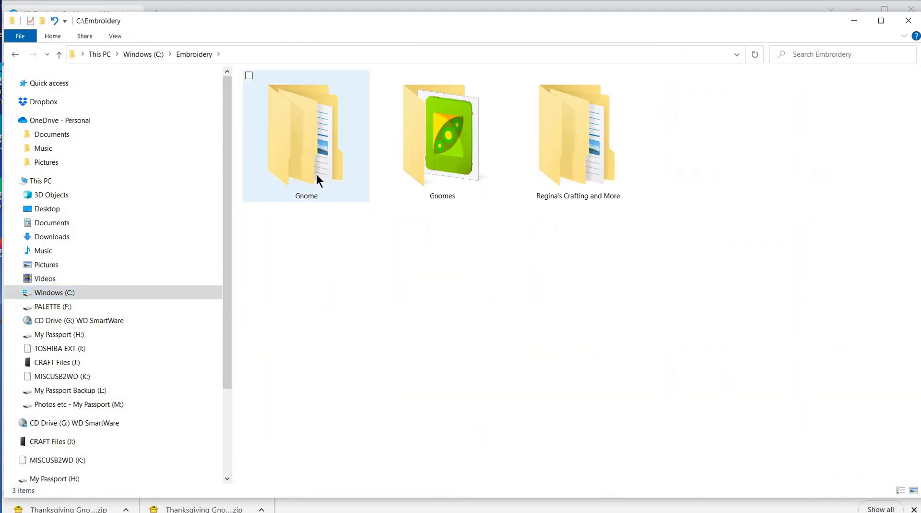
double_click(317, 177)
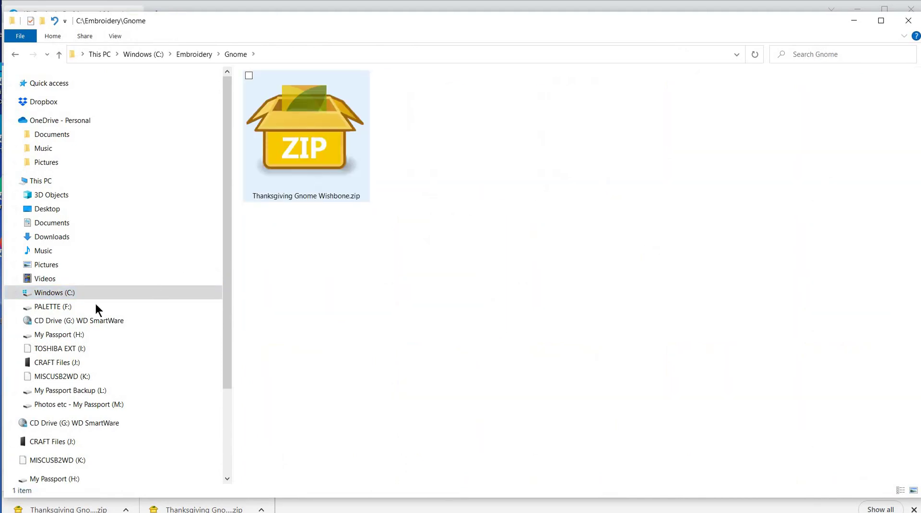
Return File Explorer to the Windows (C:) drive and minimize the open windows to reveal the desktop
left_click(68, 294)
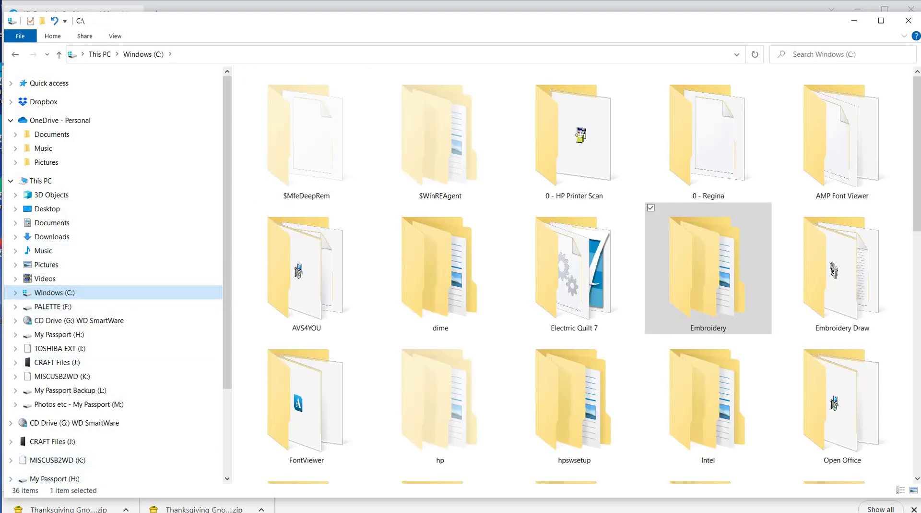
mouse_move(107, 512)
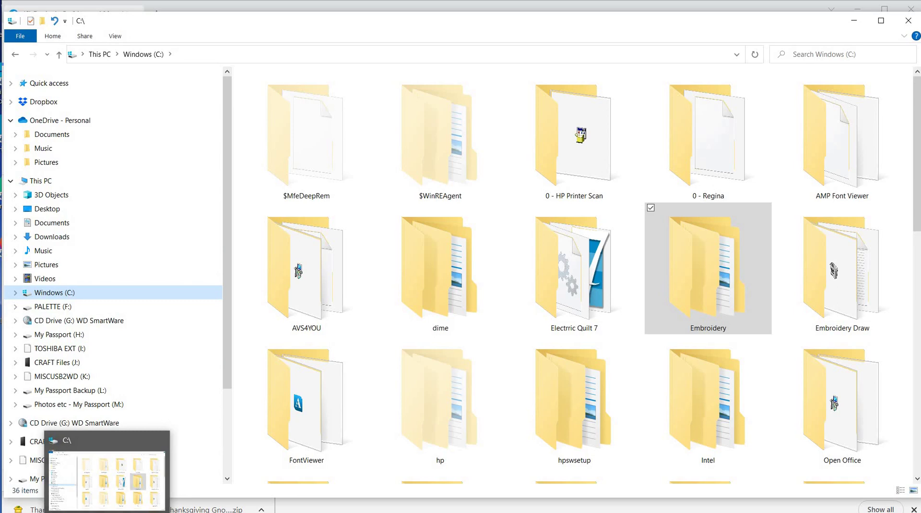
left_click(858, 22)
left_click(857, 12)
left_click(857, 12)
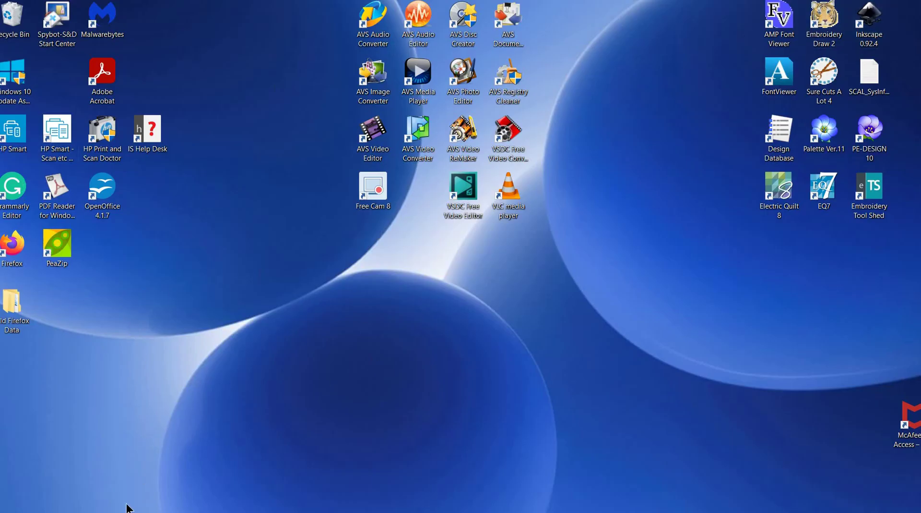
Restore the File Explorer window and reopen the Gnome folder inside Embroidery on Windows (C:)
mouse_move(123, 500)
left_click(86, 475)
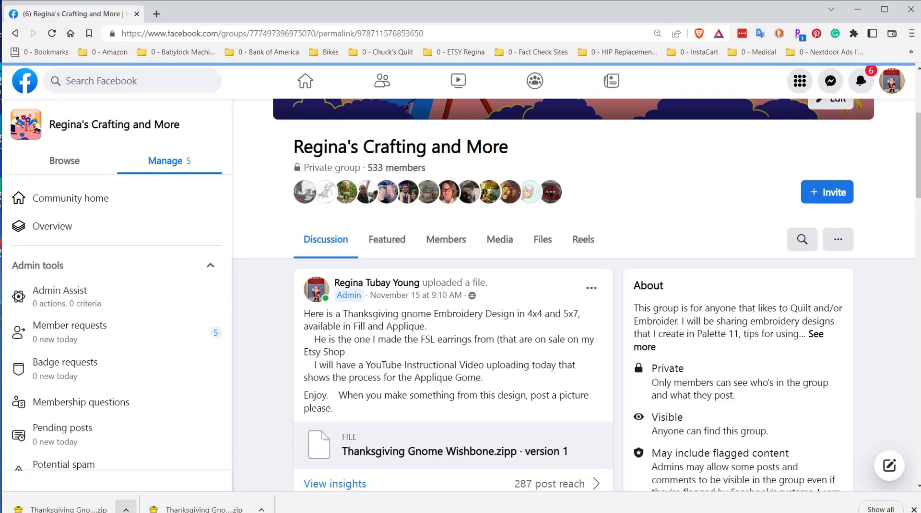
key("alt+Tab")
left_click(74, 294)
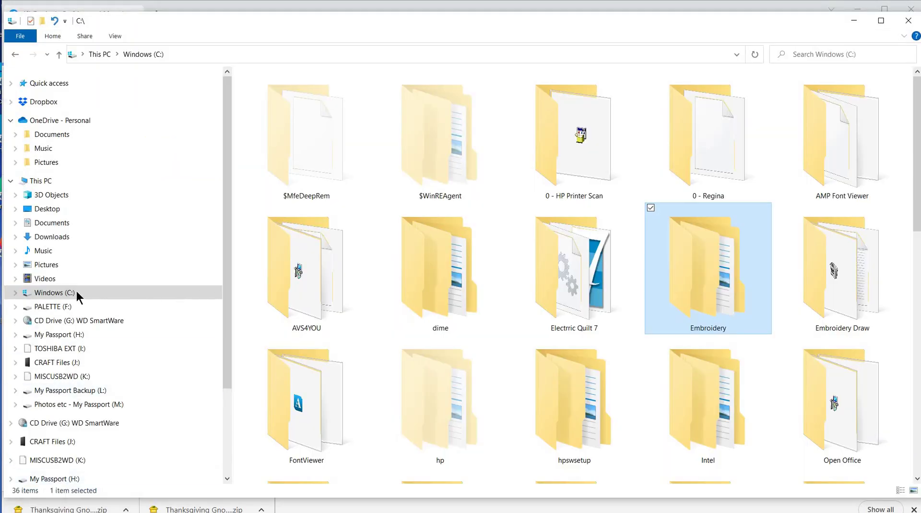
left_click(822, 335)
double_click(697, 290)
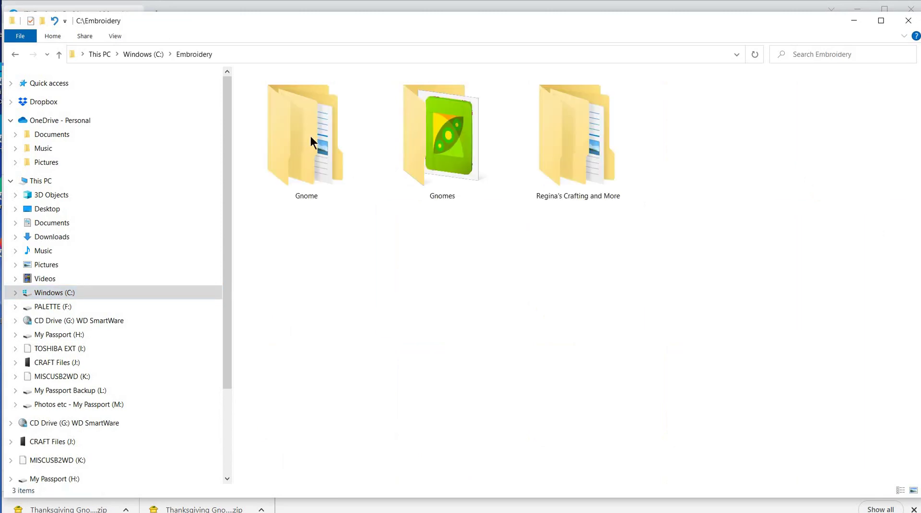
left_click(305, 137)
double_click(305, 135)
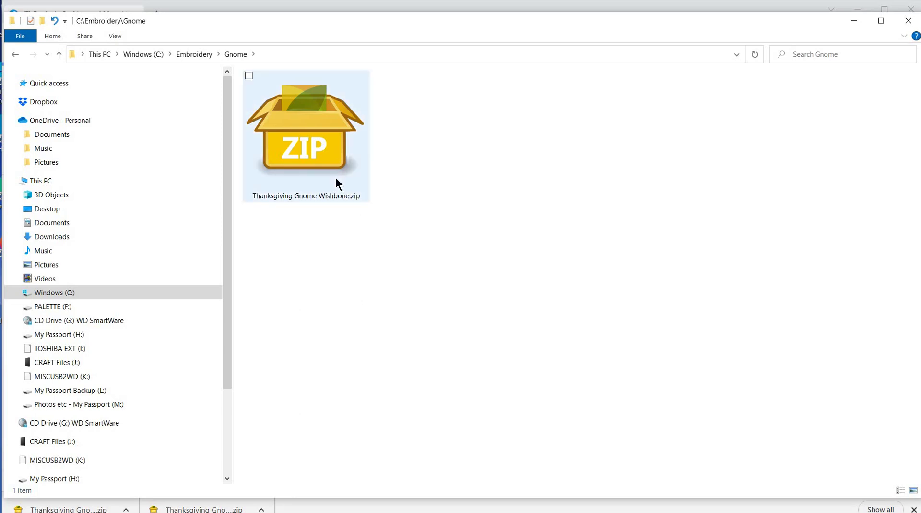
right_click(316, 151)
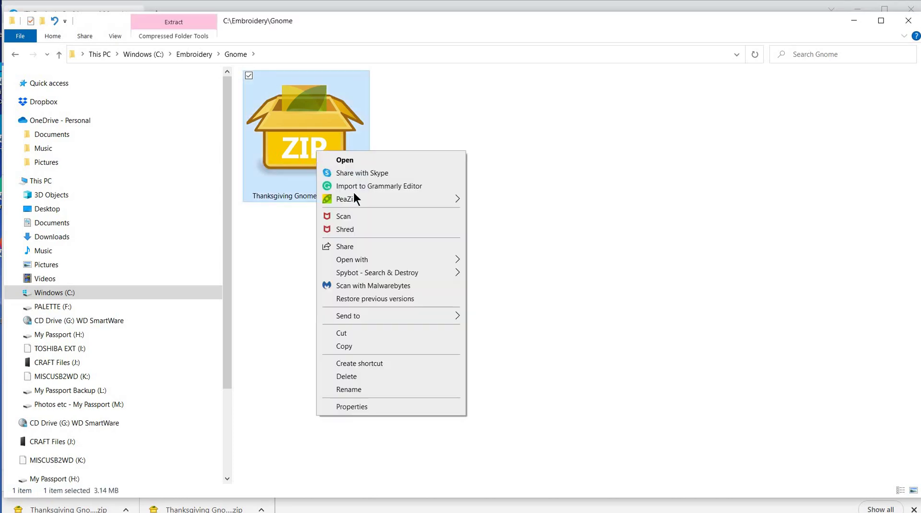
mouse_move(390, 198)
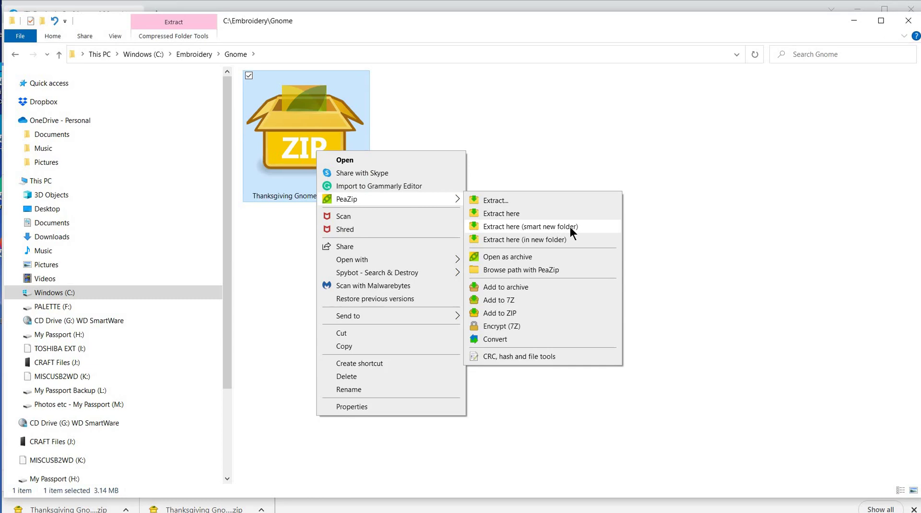
left_click(284, 225)
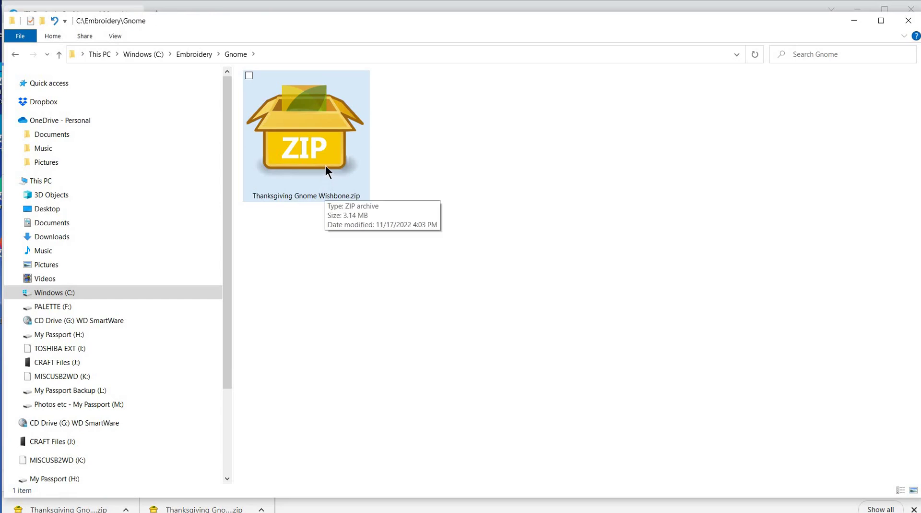
Extract Thanksgiving Gnome Wishbone.zip with PeaZip in the same location, using the smart new folder option
right_click(326, 165)
mouse_move(364, 214)
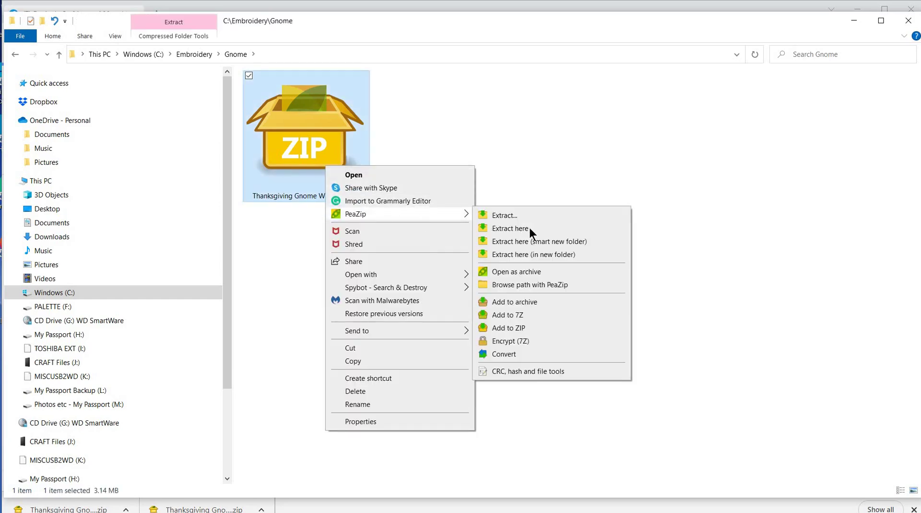
left_click(533, 241)
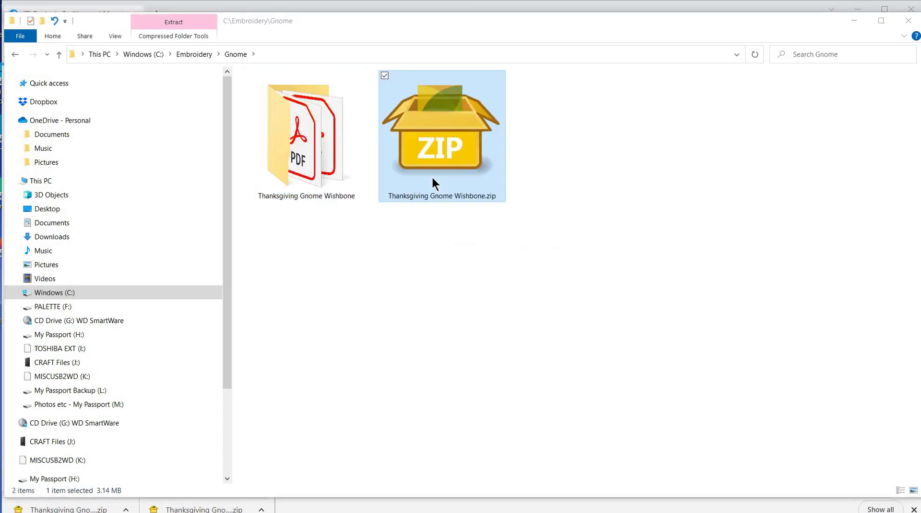
Delete the extracted Thanksgiving Gnome Wishbone folder from the Gnome folder, keeping the zip archive
left_click(294, 148)
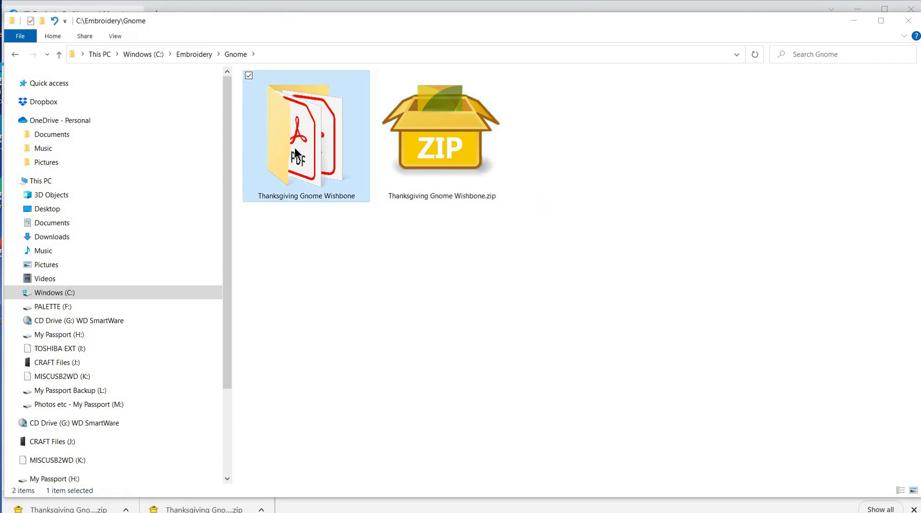
key("Delete")
right_click(319, 158)
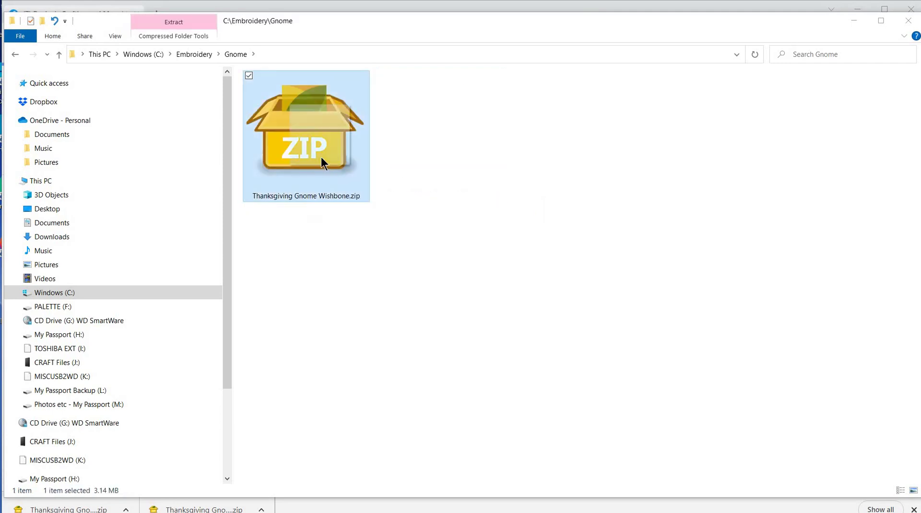
Extract Thanksgiving Gnome Wishbone.zip with PeaZip into a smart new folder in the Gnome folder, and open the extracted folder
left_click(305, 164)
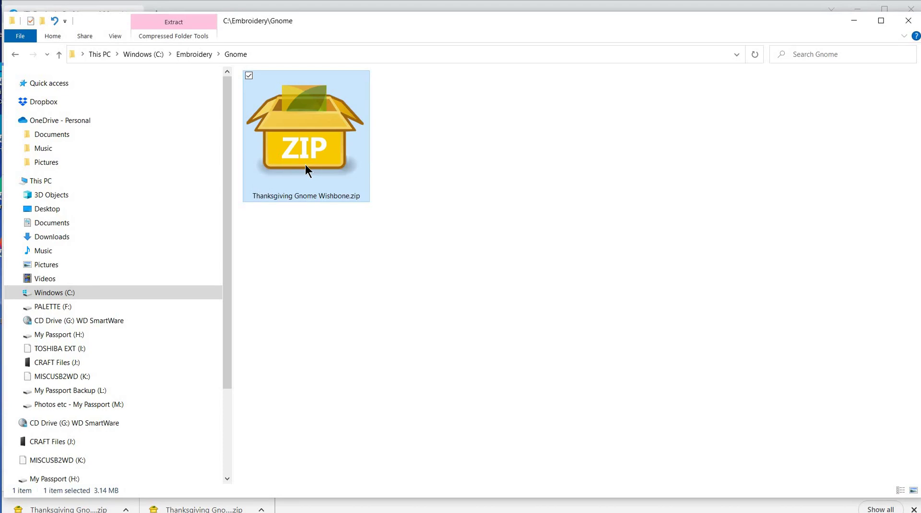
right_click(312, 165)
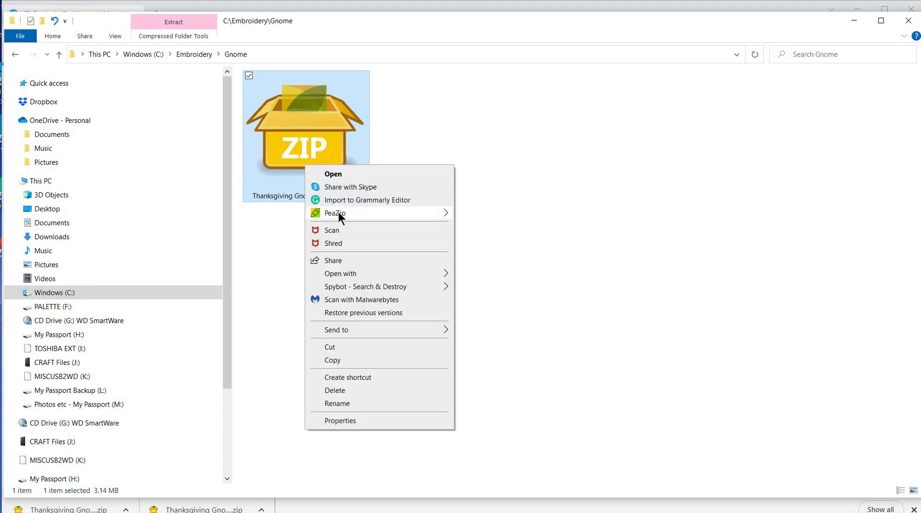
mouse_move(338, 211)
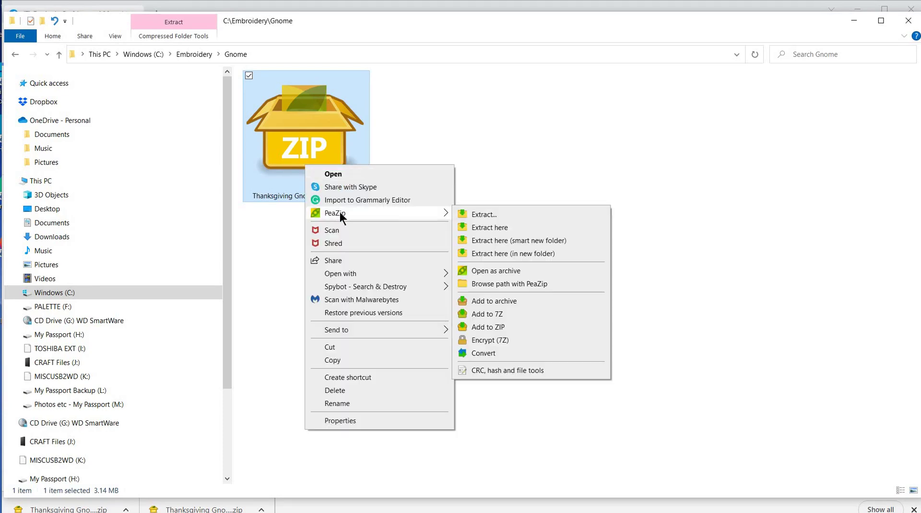
left_click(518, 240)
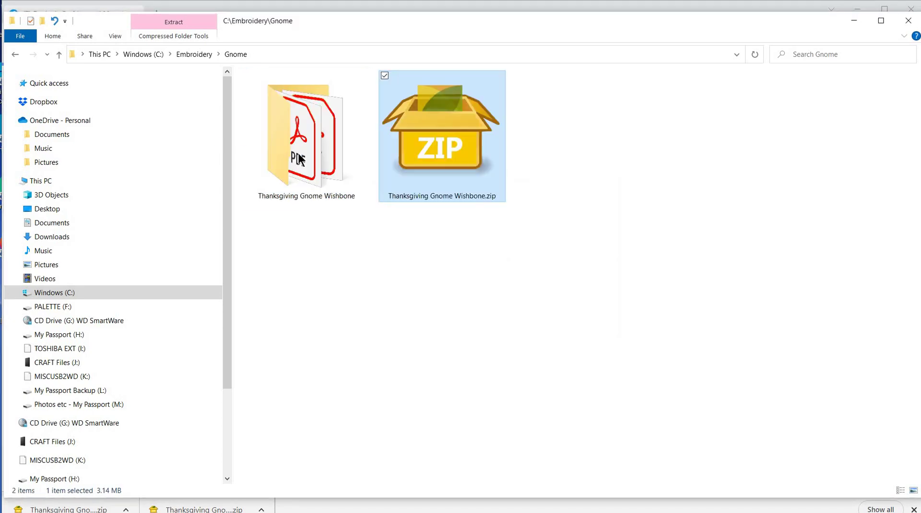
double_click(300, 159)
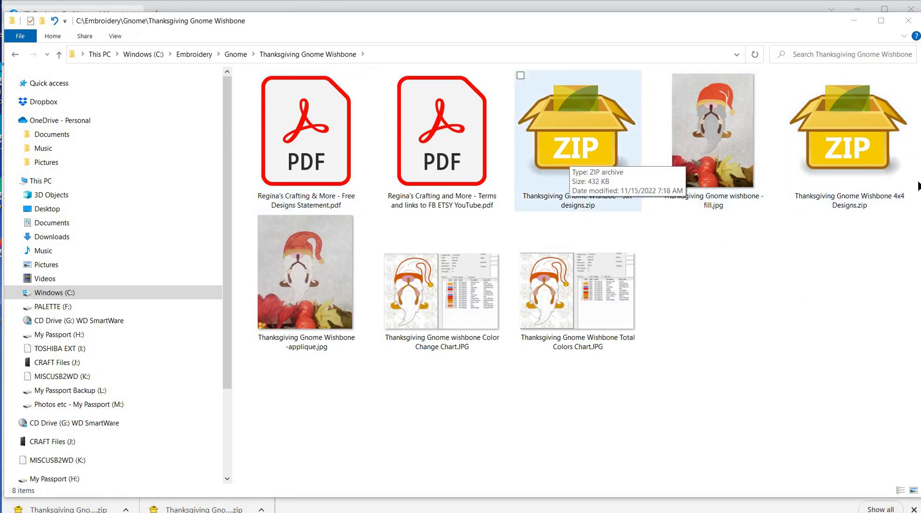
Extract Thanksgiving Gnome Wishboe - 5x7 designs.zip in the same location with PeaZip's smart new folder option
left_click(593, 164)
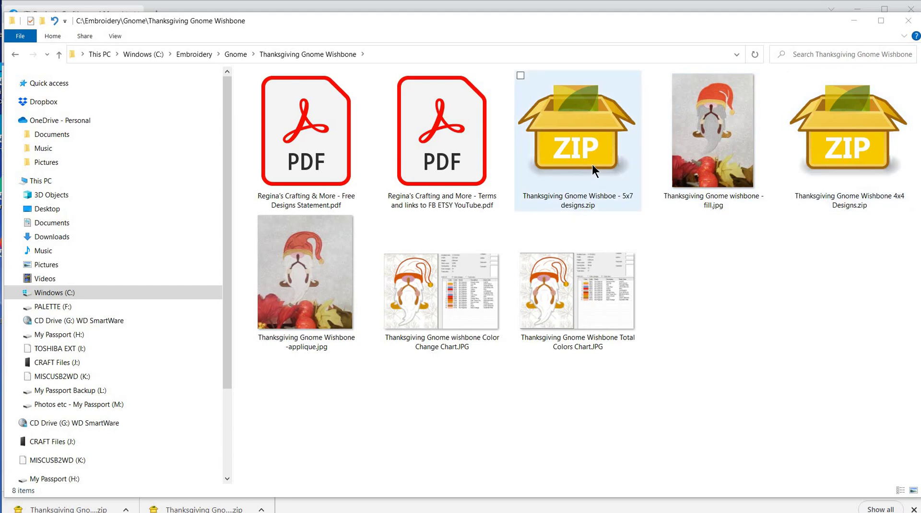
right_click(592, 164)
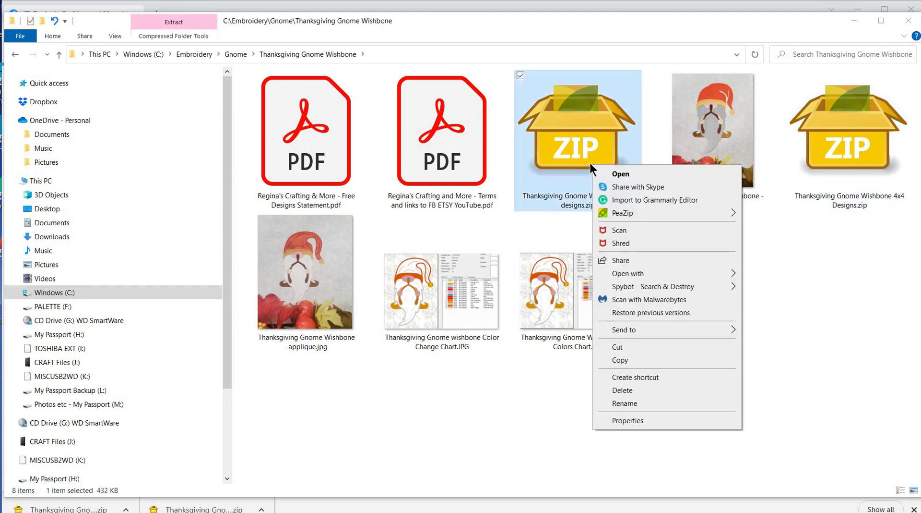
mouse_move(627, 209)
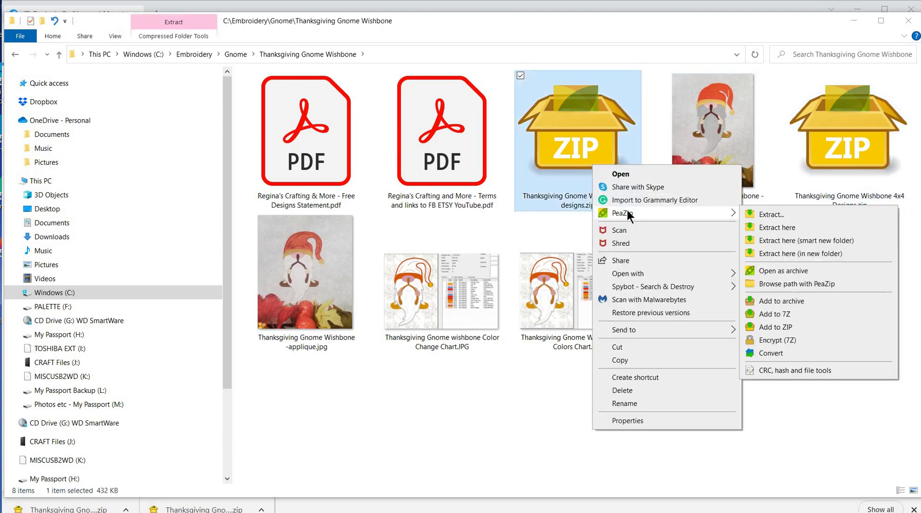
left_click(796, 240)
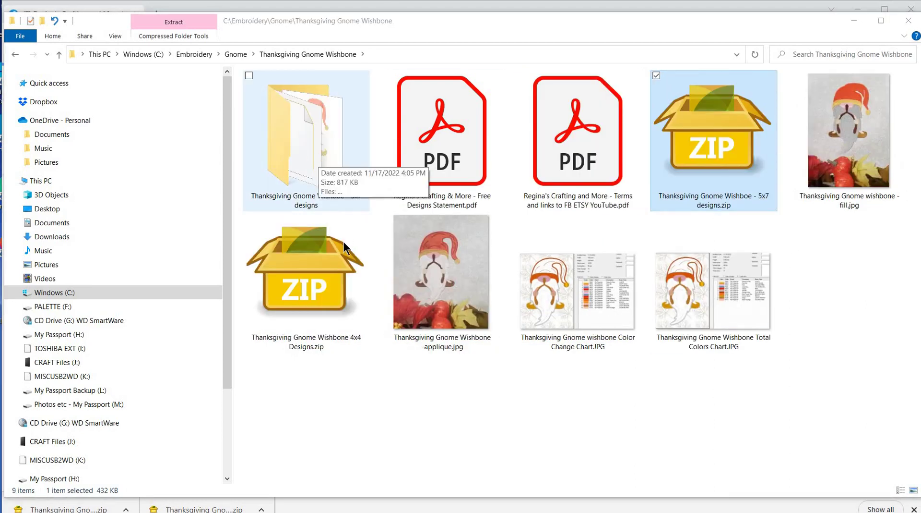
Extract Thanksgiving Gnome Wishbone 4x4 Designs.zip with PeaZip's smart new folder option and open the extracted 4x4 Designs folder
left_click(329, 290)
right_click(329, 289)
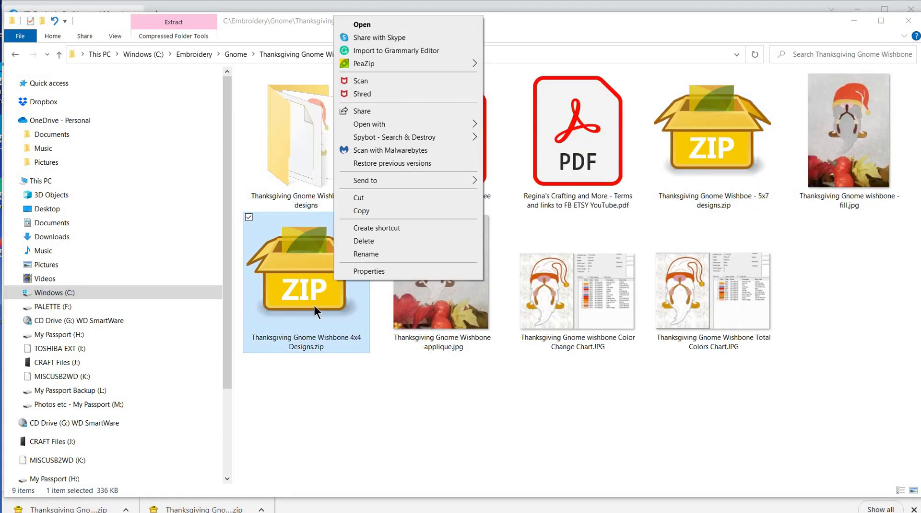
right_click(314, 304)
right_click(313, 306)
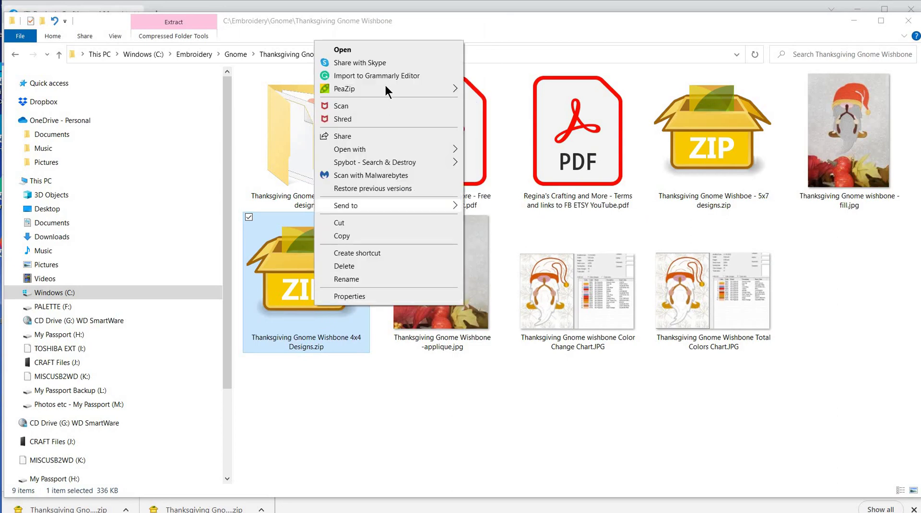
mouse_move(385, 87)
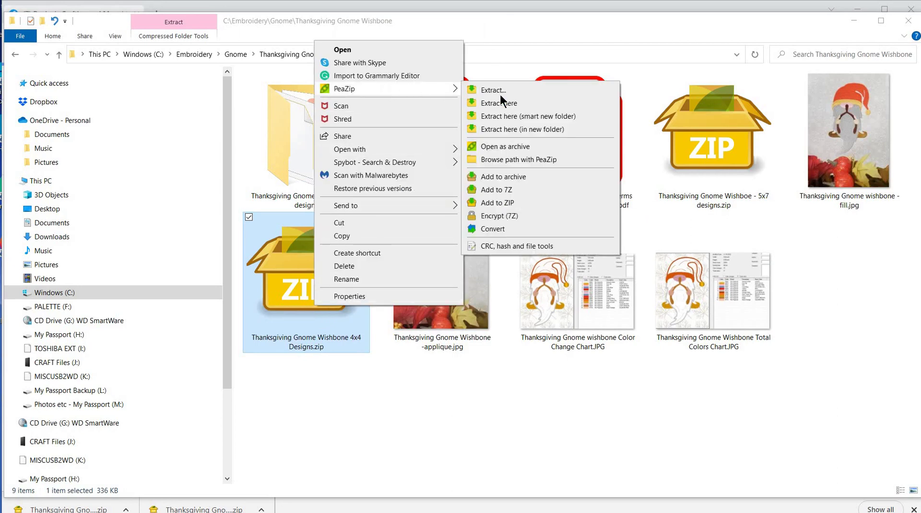
left_click(540, 117)
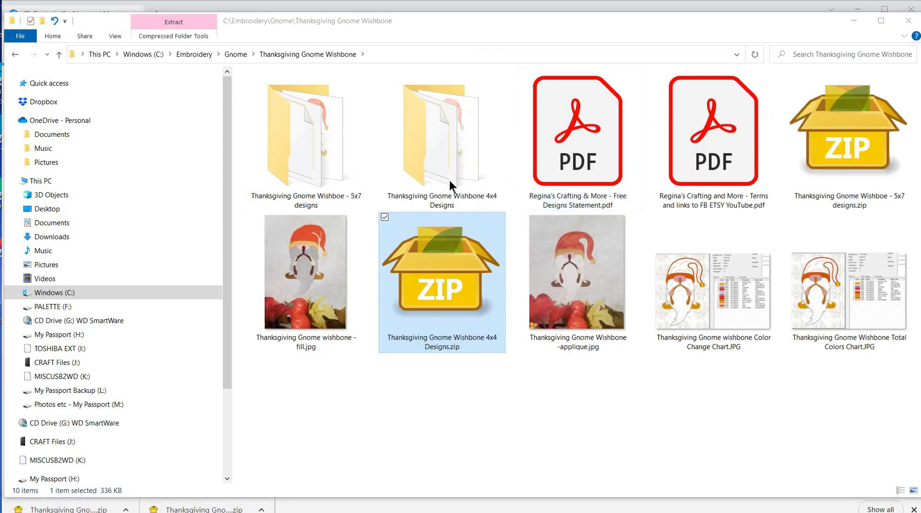
double_click(433, 169)
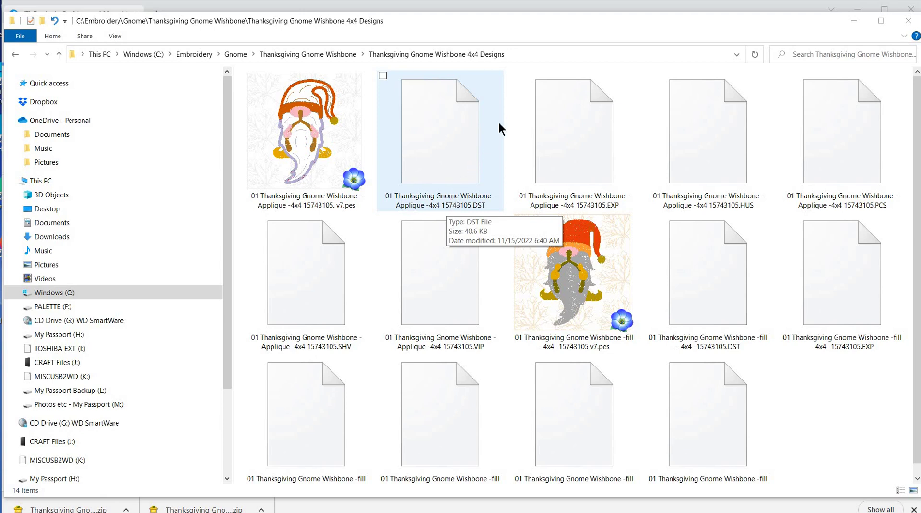
Close File Explorer and switch from the Facebook group window to the browser window showing the PeaZip site
left_click_drag(515, 18, 514, 11)
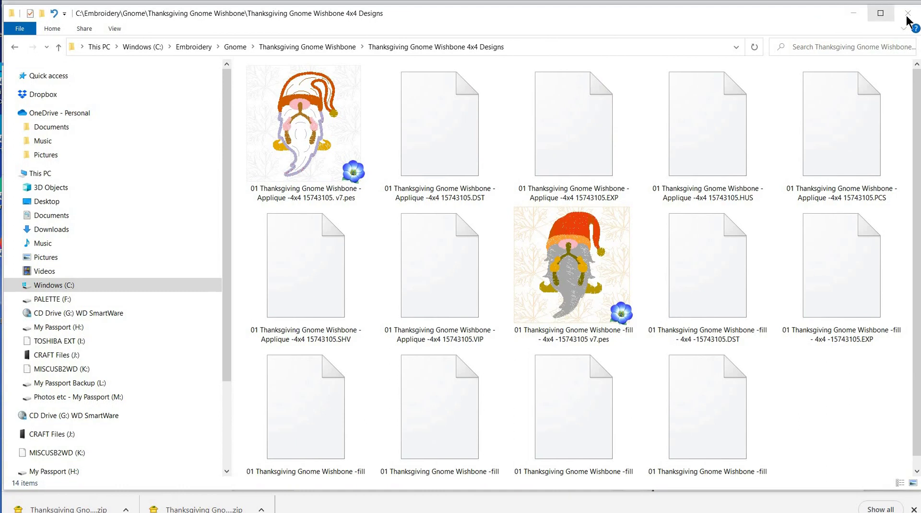
left_click(907, 18)
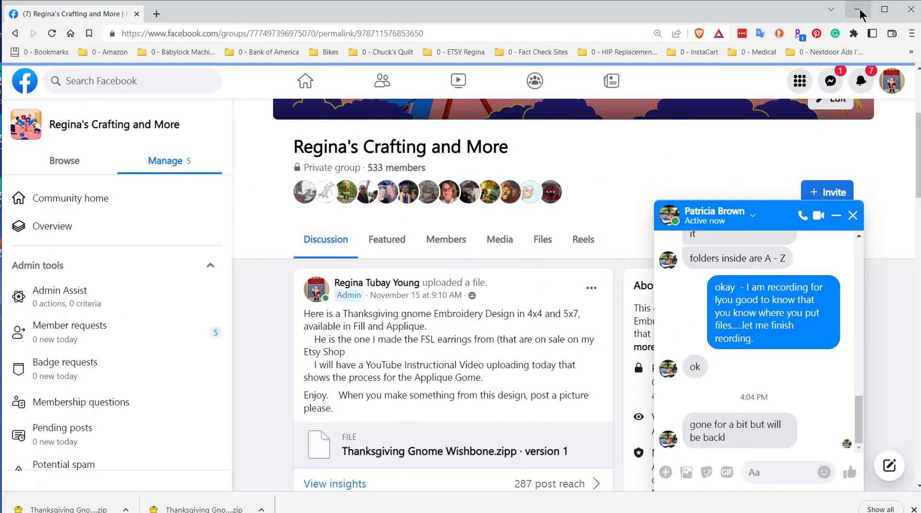
left_click(857, 13)
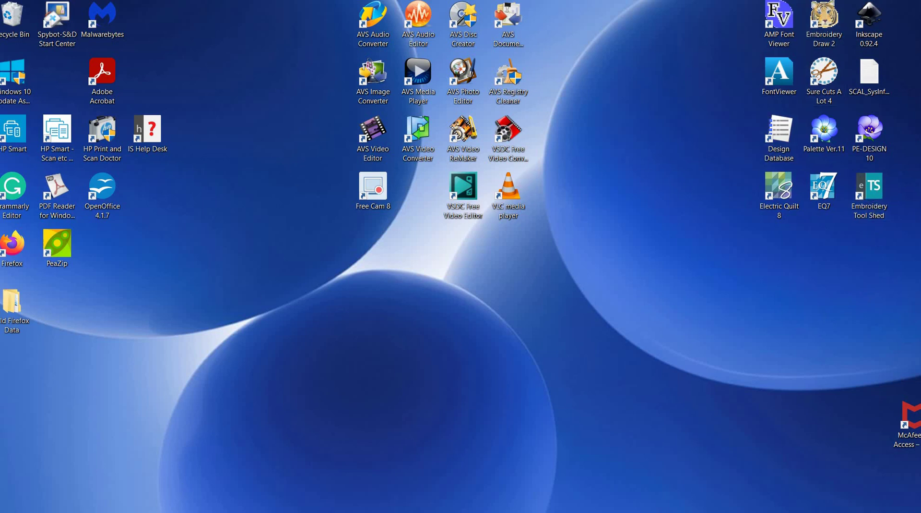
mouse_move(150, 511)
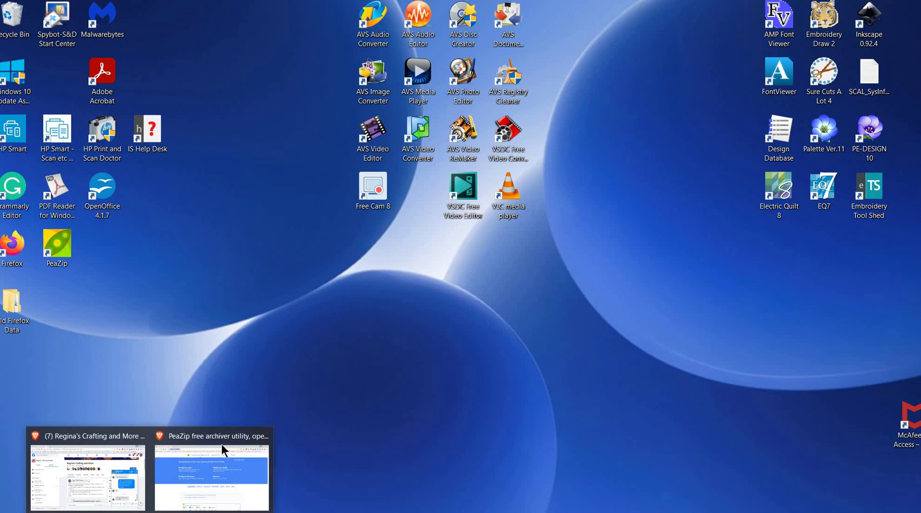
left_click(211, 475)
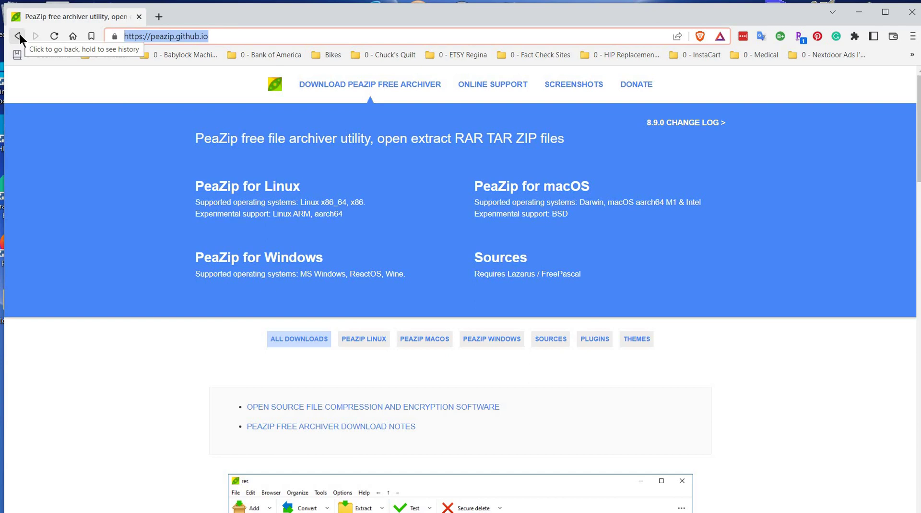
Load dzgns.com in the browser and open the Embroidery Tool Shed product page from the Software collection
type("z")
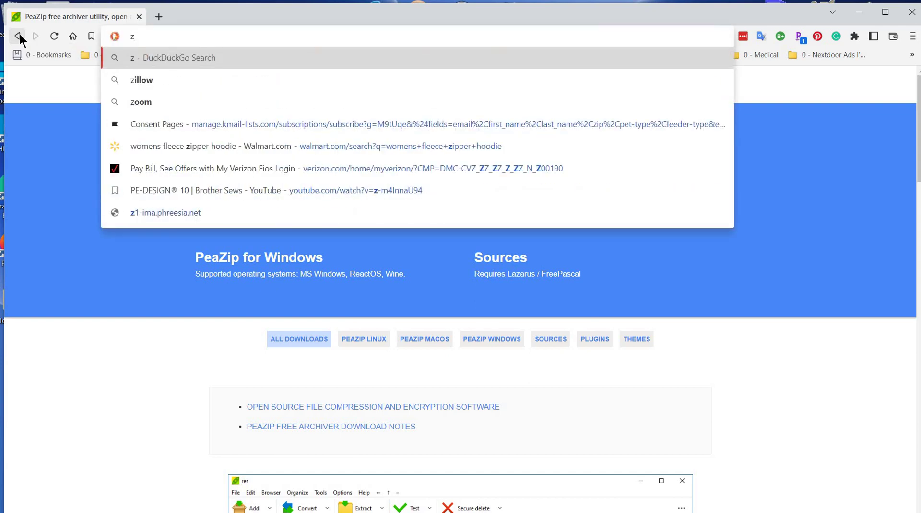
key("Escape")
type("d")
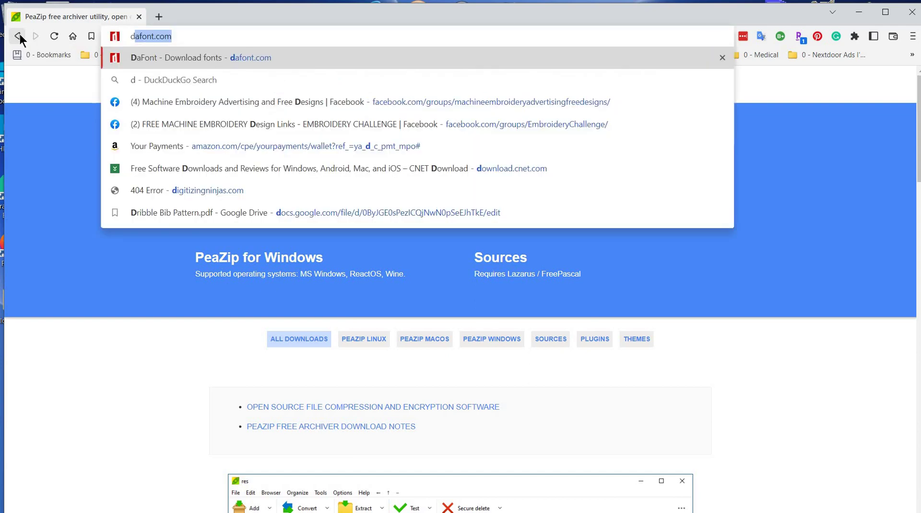
type("zgm")
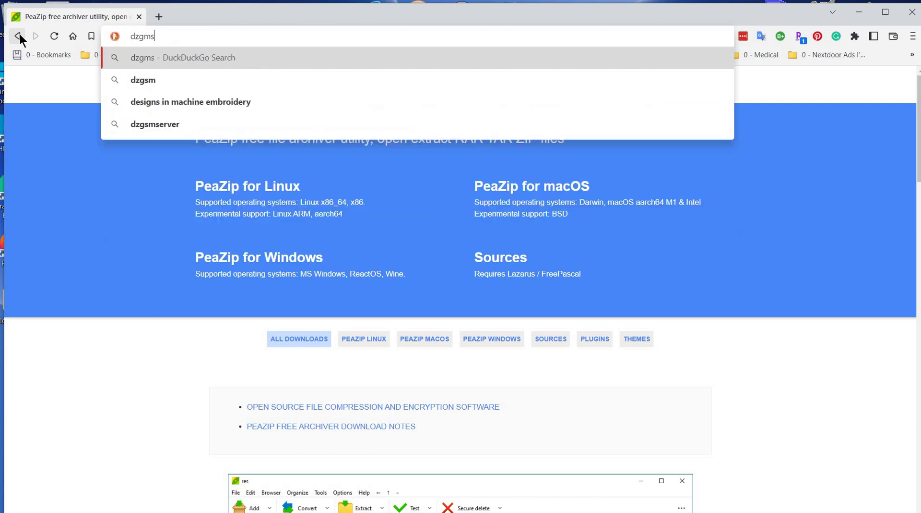
key("BackSpace")
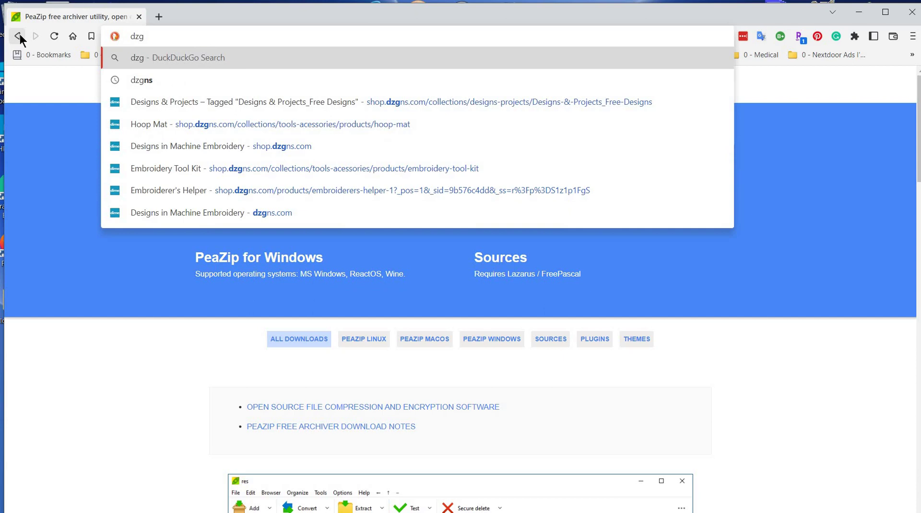
type("ns.com")
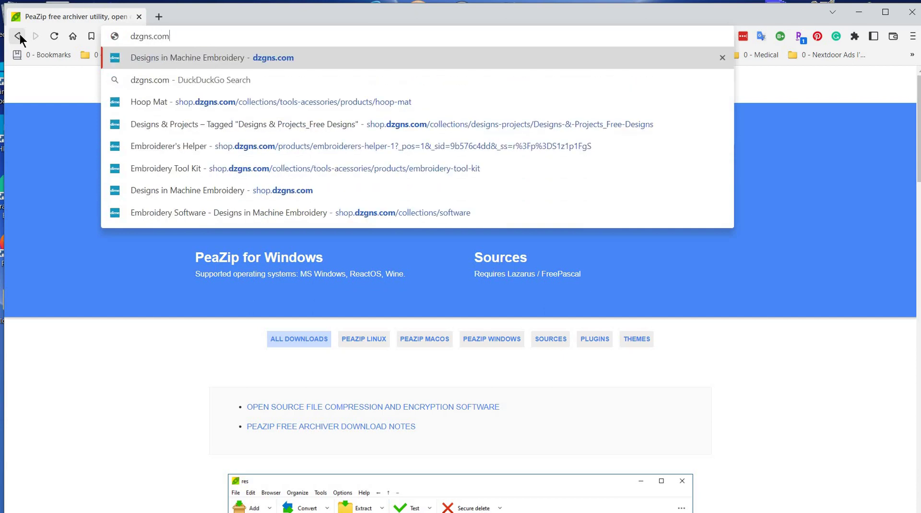
key("Return")
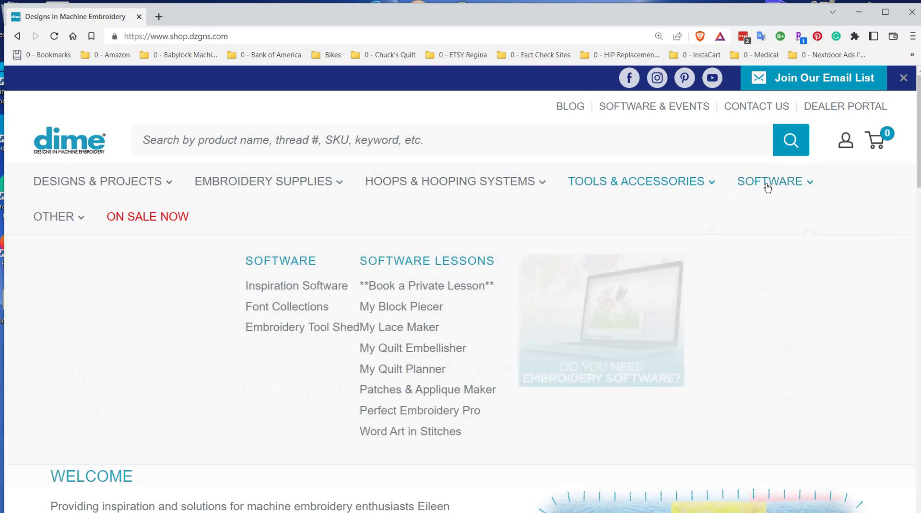
left_click(768, 187)
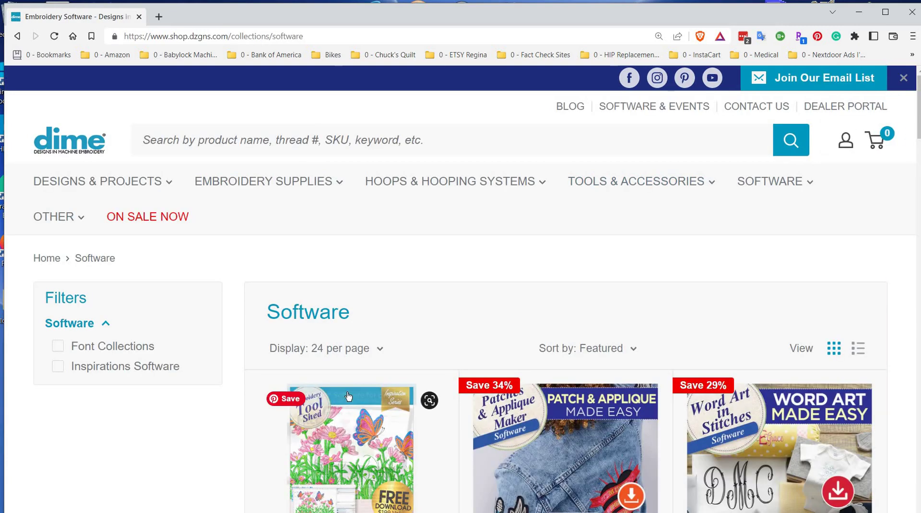
left_click(350, 412)
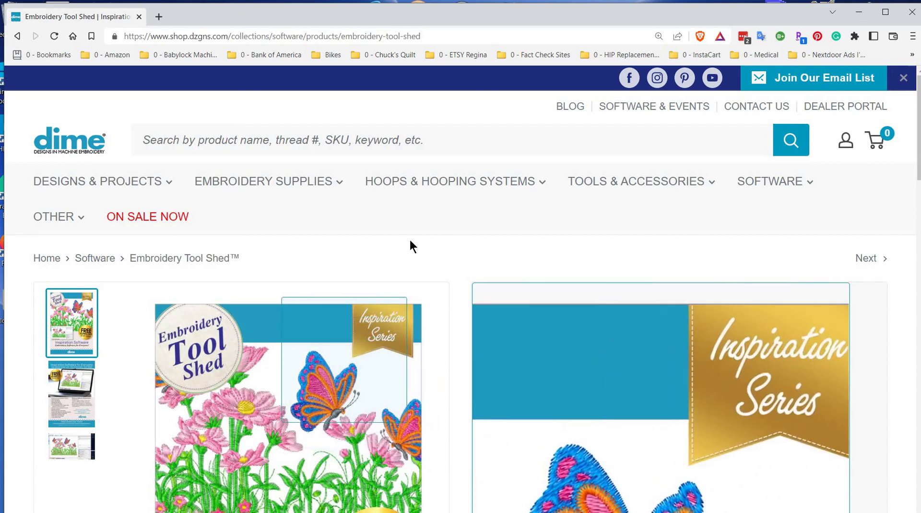
Review the Embroidery Tool Shed description and start its free software download, cancelling the save of ETSSetup.exe
scroll(411, 245, "down", 3)
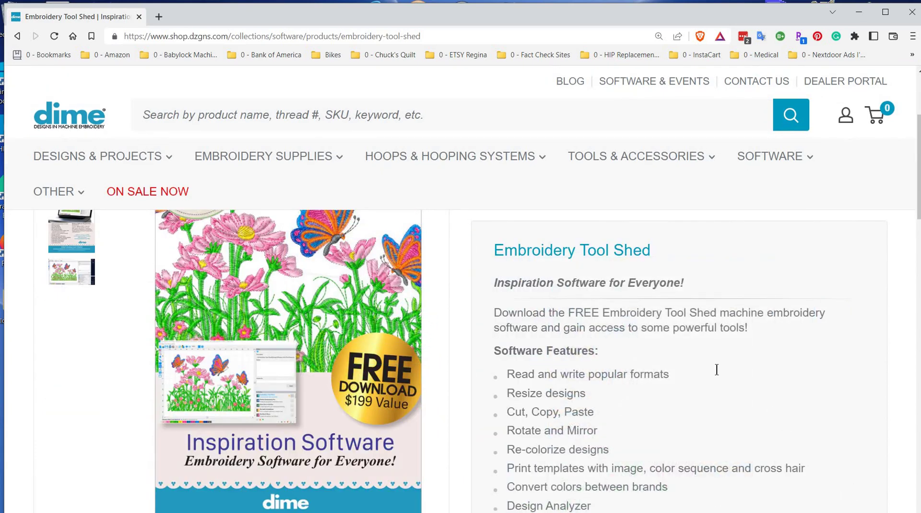
scroll(717, 369, "down", 5)
scroll(539, 328, "up", 1)
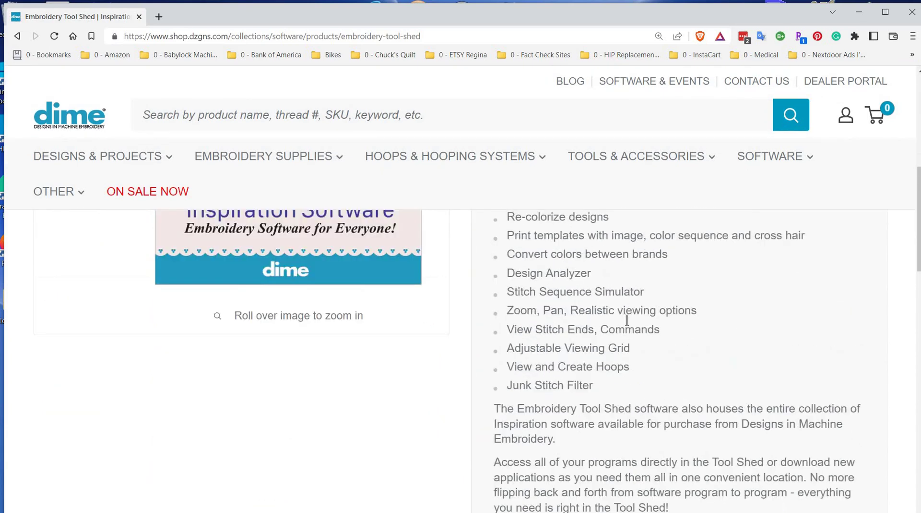
scroll(624, 324, "down", 3)
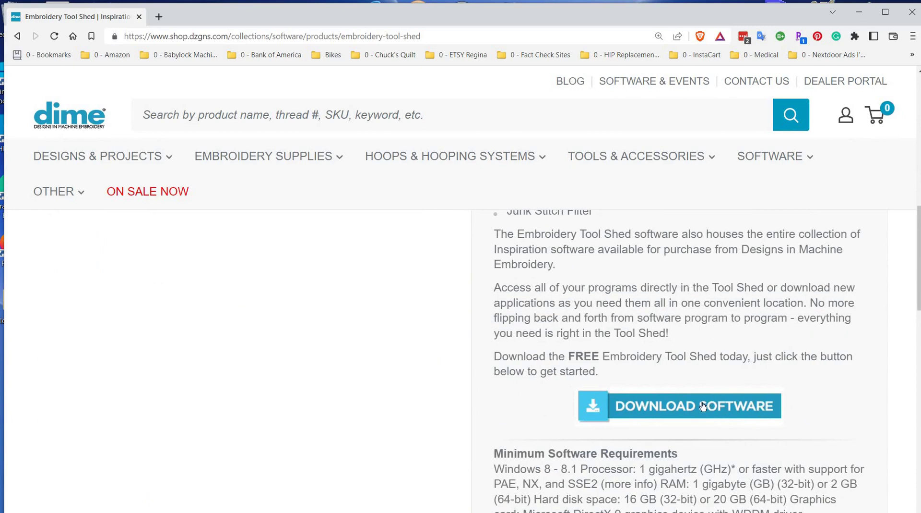
scroll(670, 358, "down", 1)
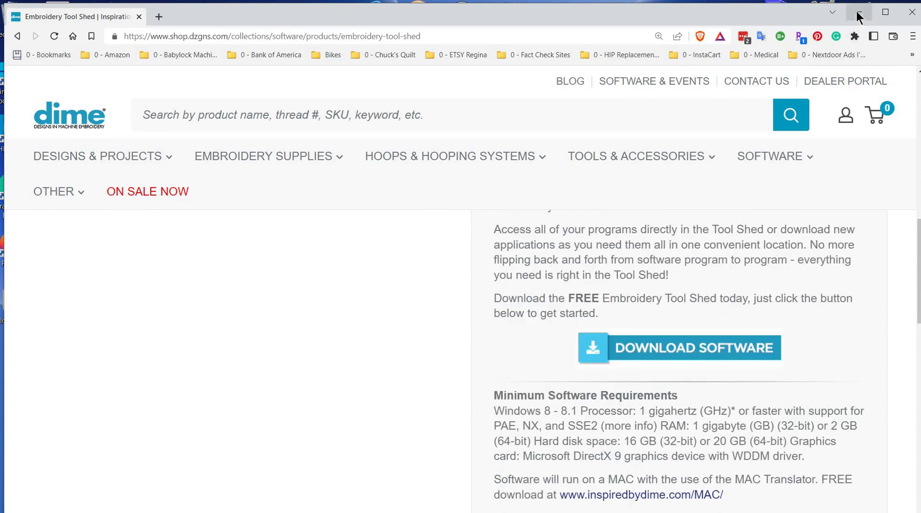
left_click(697, 346)
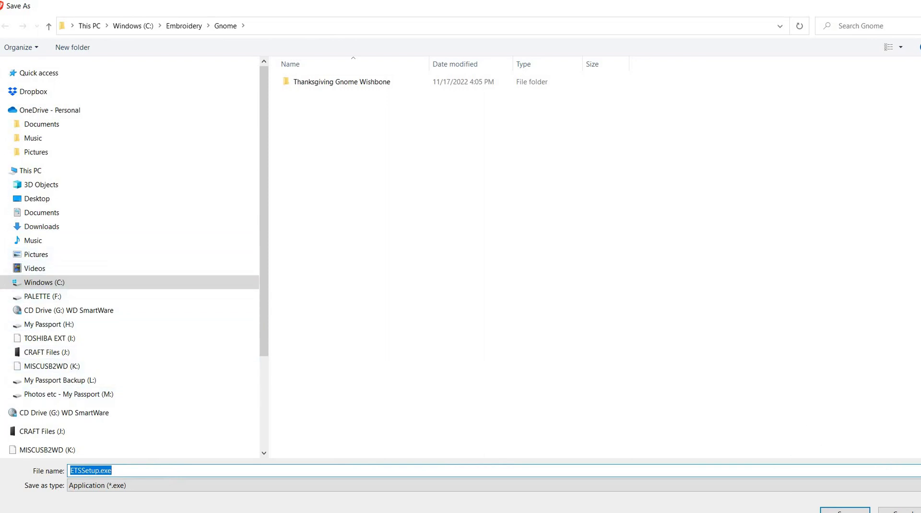
key("Escape")
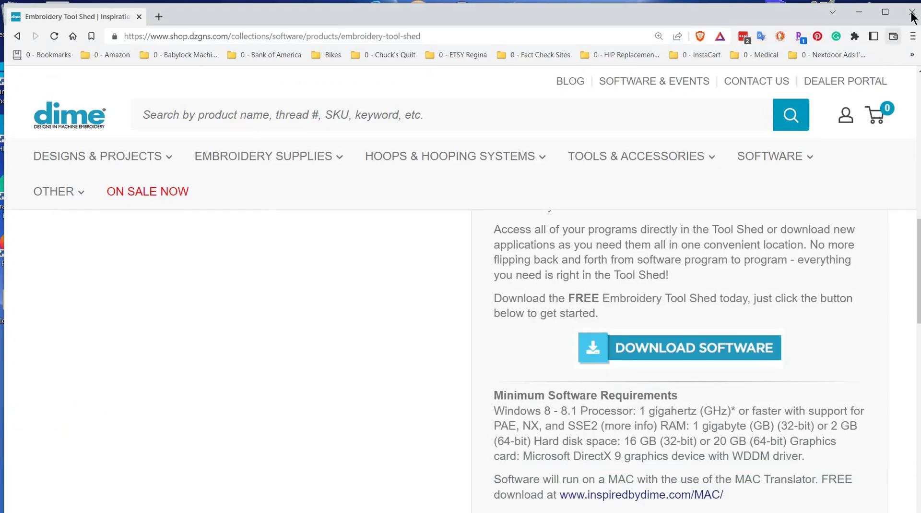
Close the browser window and launch Embroidery Tool Shed from the desktop
left_click(912, 17)
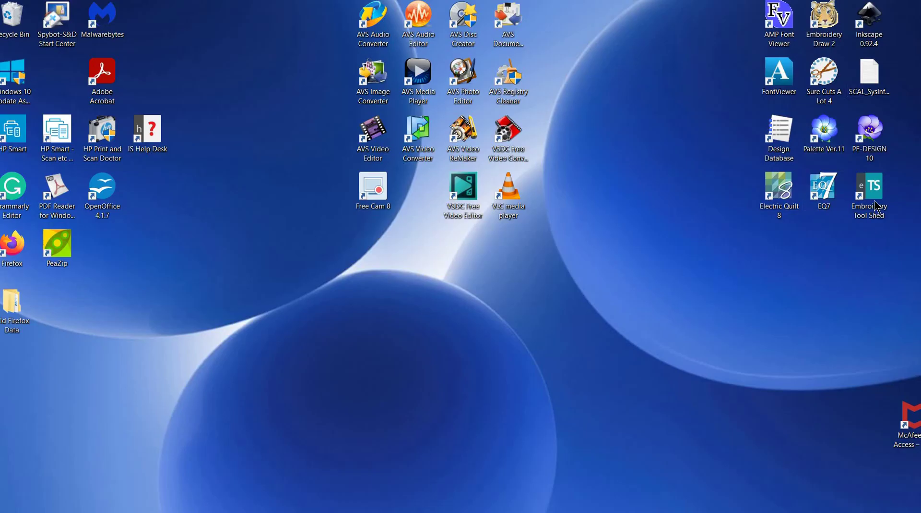
double_click(871, 192)
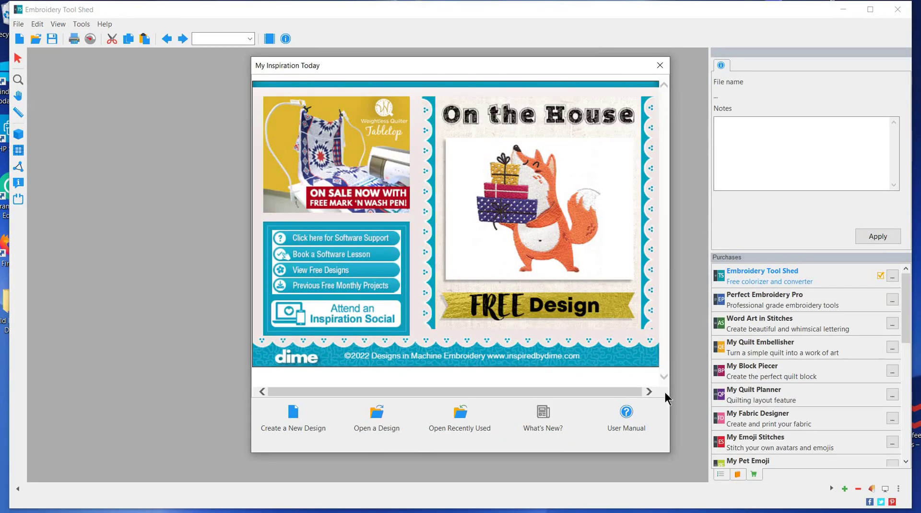
Dismiss the My Inspiration Today window and decline downloading the software update
left_click(660, 66)
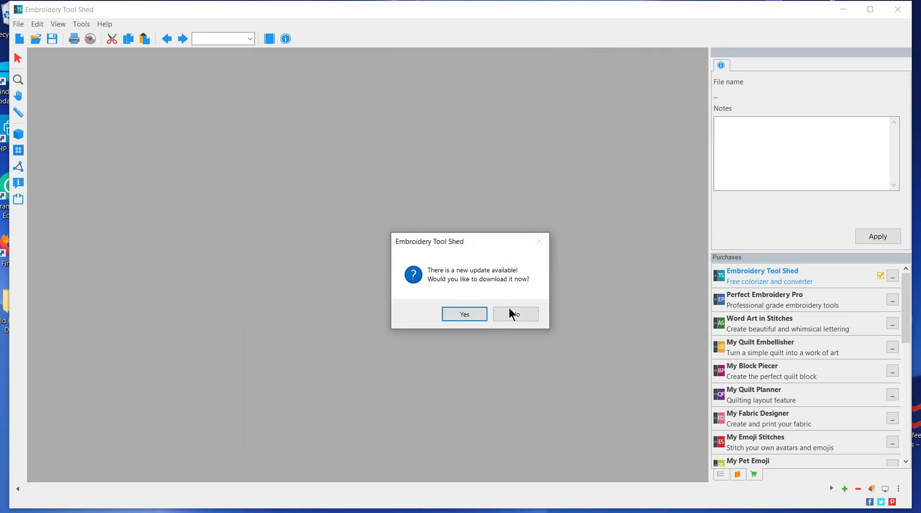
left_click(517, 320)
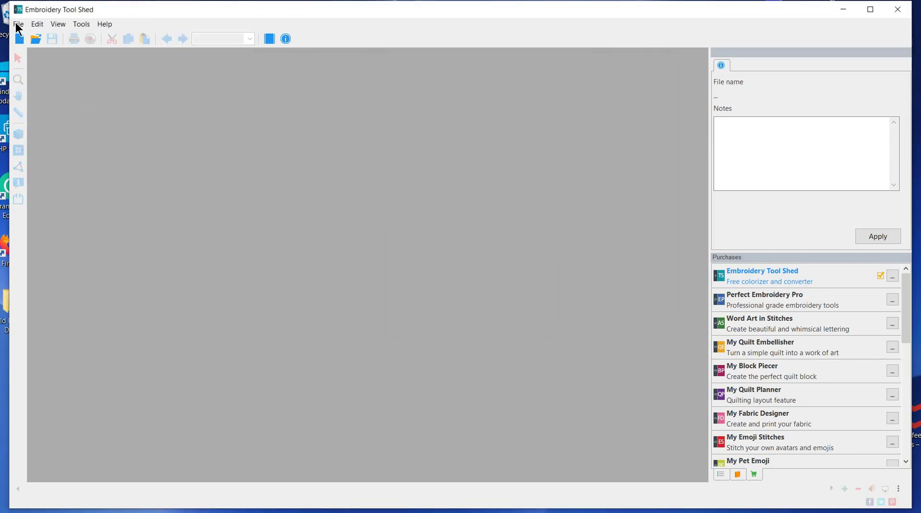
Start opening a design and browse to the Thanksgiving Gnome Wishbone 4x4 Designs folder within Embroidery > Gnome on drive C
left_click(17, 24)
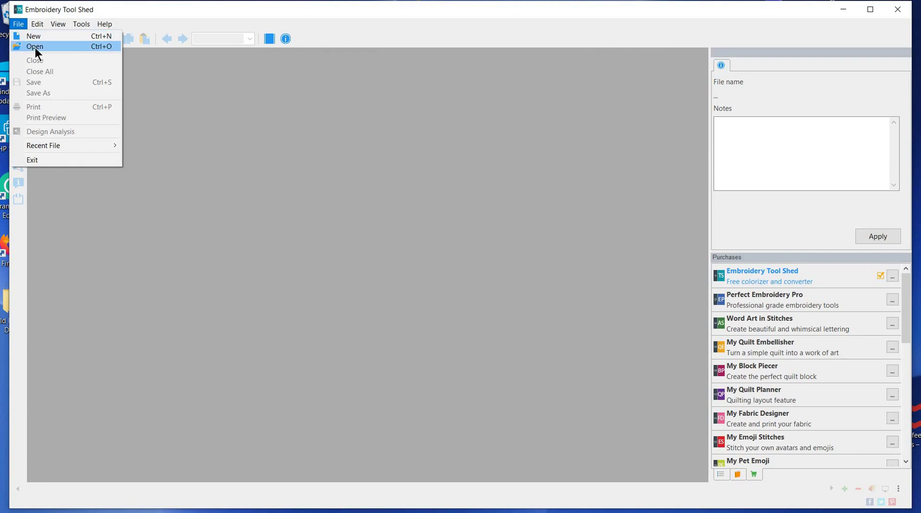
left_click(35, 48)
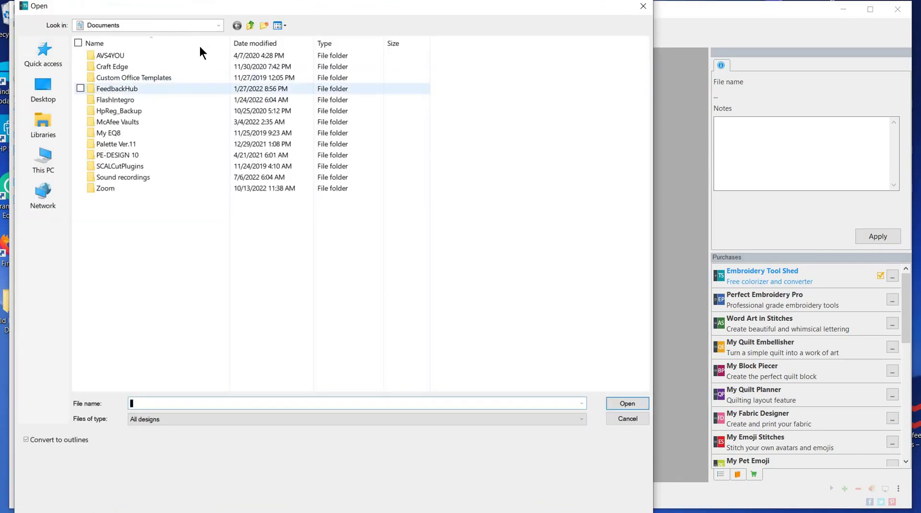
left_click(51, 158)
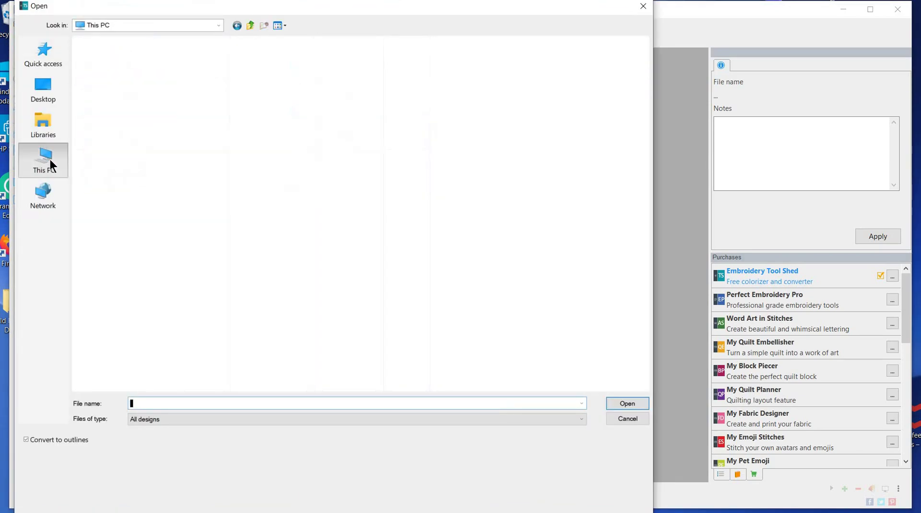
double_click(146, 149)
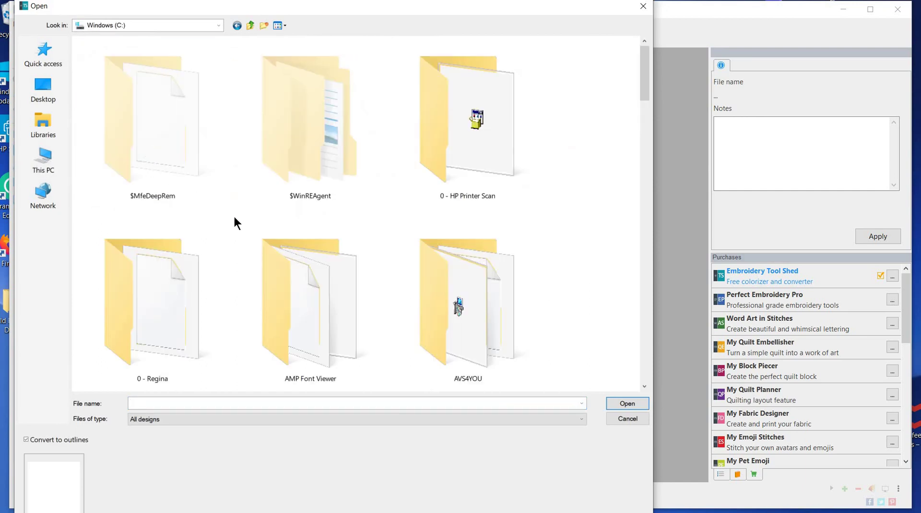
scroll(284, 239, "down", 1)
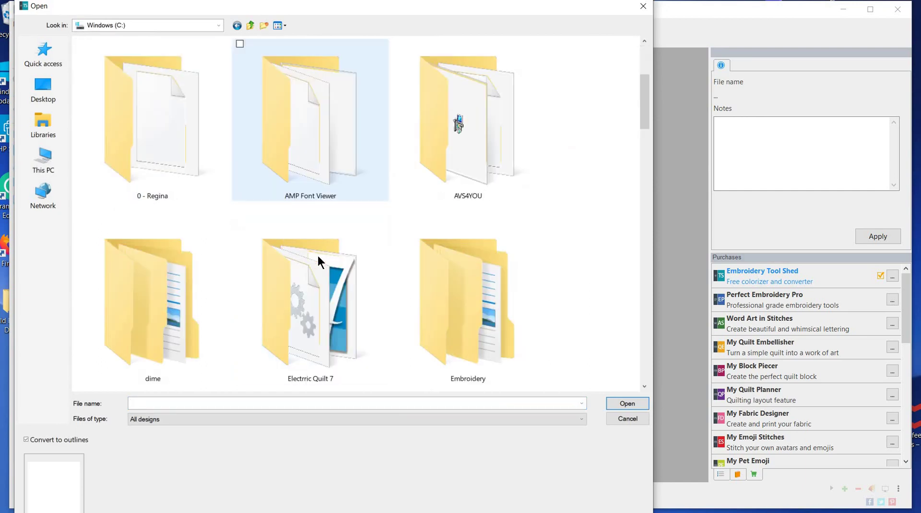
double_click(475, 321)
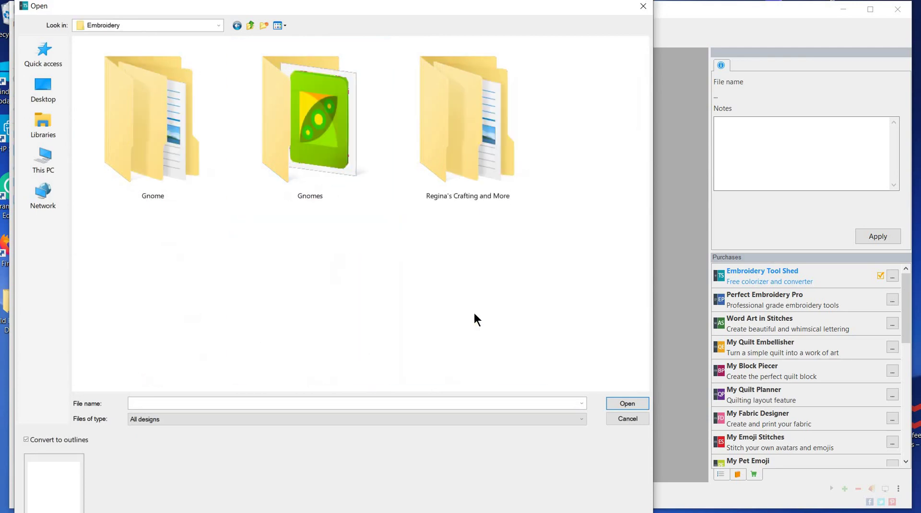
double_click(143, 131)
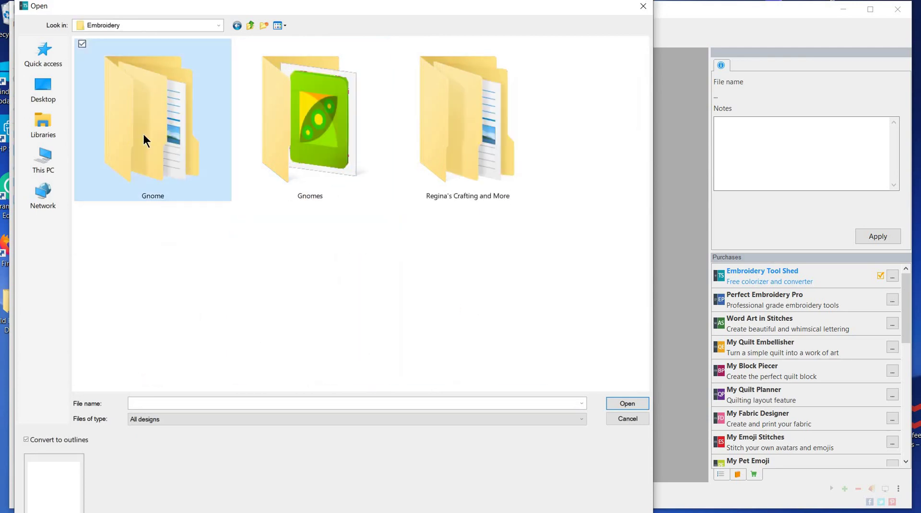
double_click(144, 136)
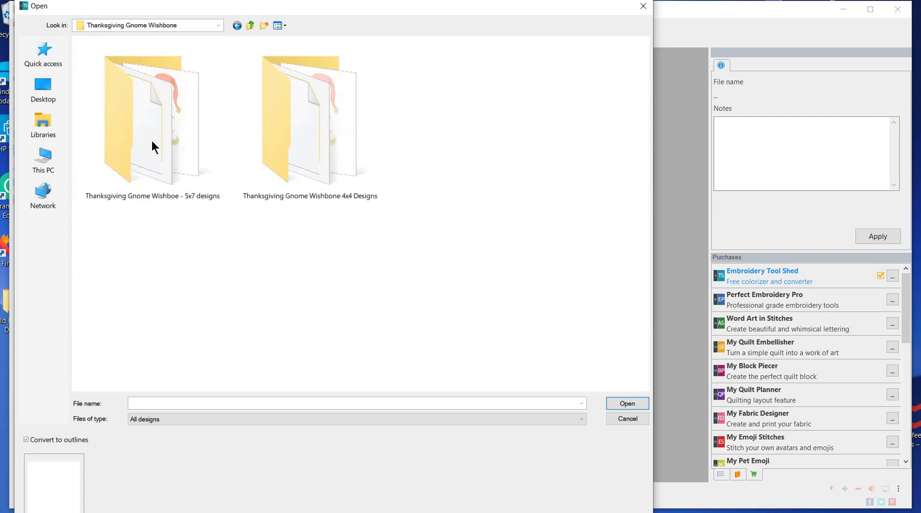
double_click(294, 148)
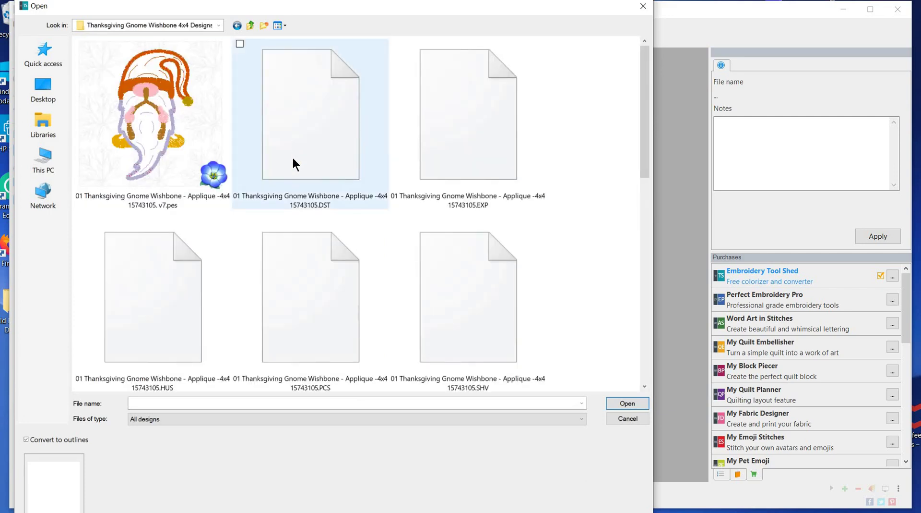
Look through the applique and fill files in the folder and open the 4x4 fill design in PES v7 format
scroll(321, 211, "down", 3)
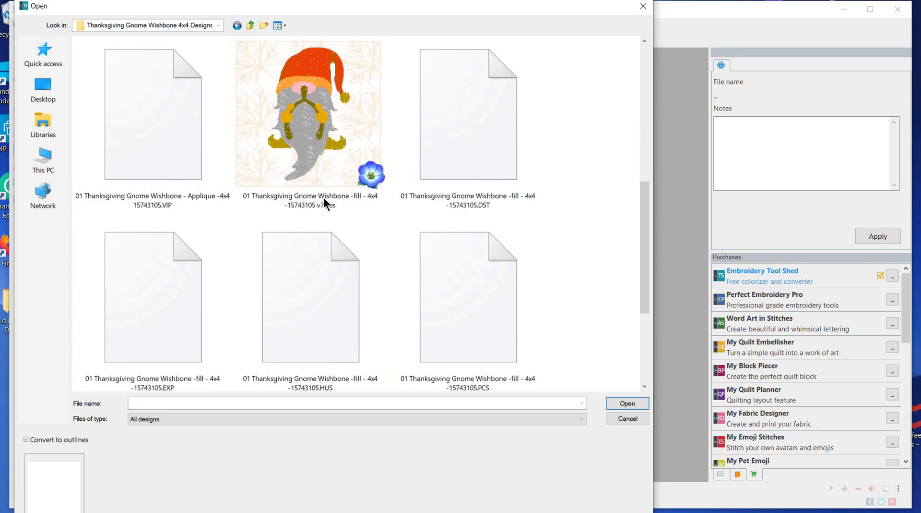
scroll(154, 117, "up", 3)
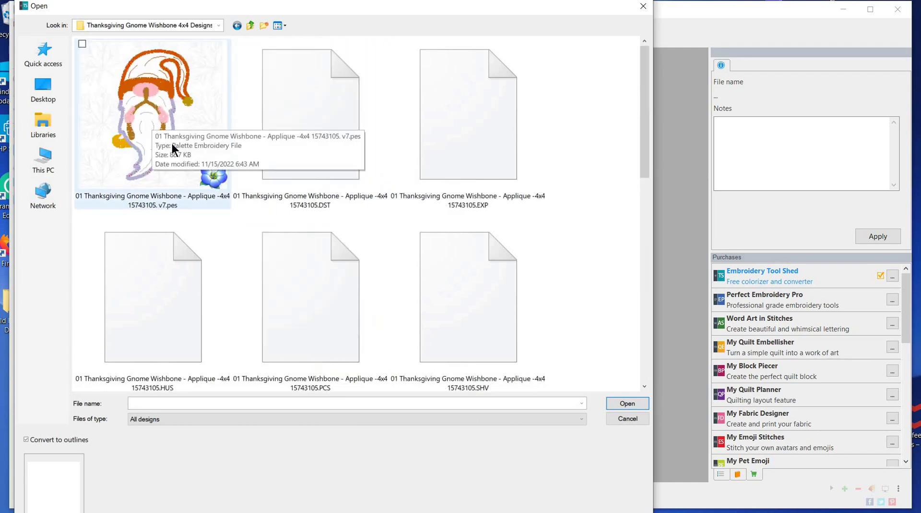
scroll(229, 177, "down", 2)
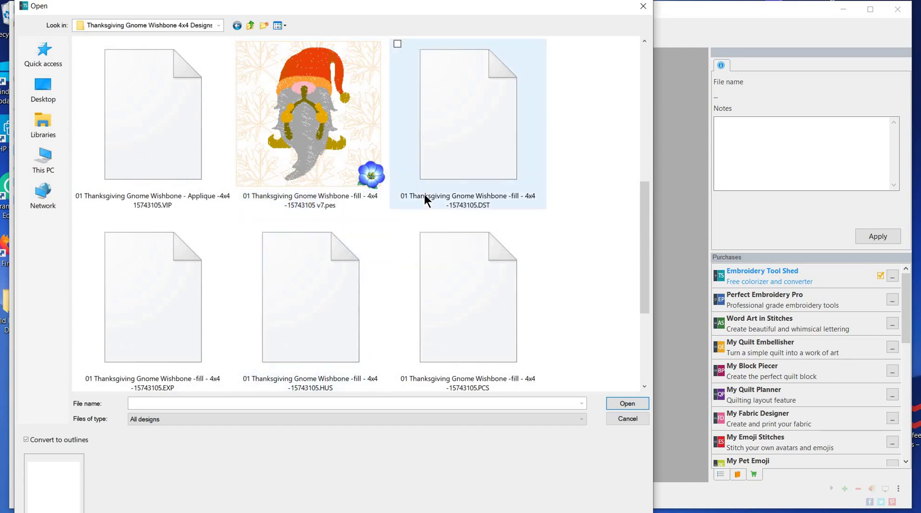
scroll(419, 252, "down", 2)
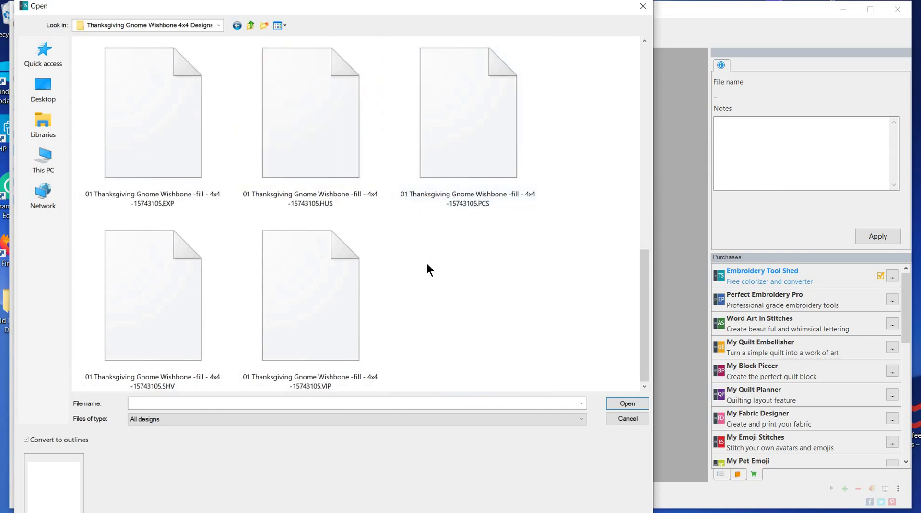
scroll(442, 256, "up", 4)
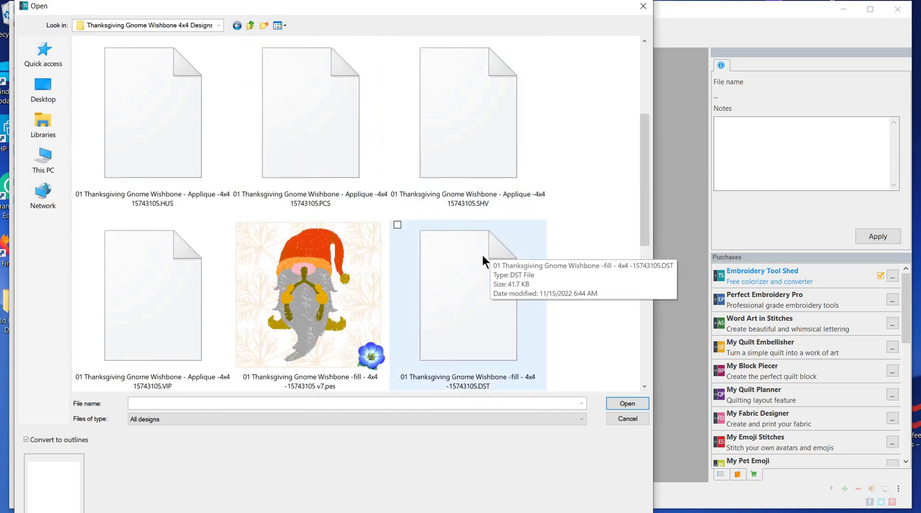
scroll(480, 252, "down", 2)
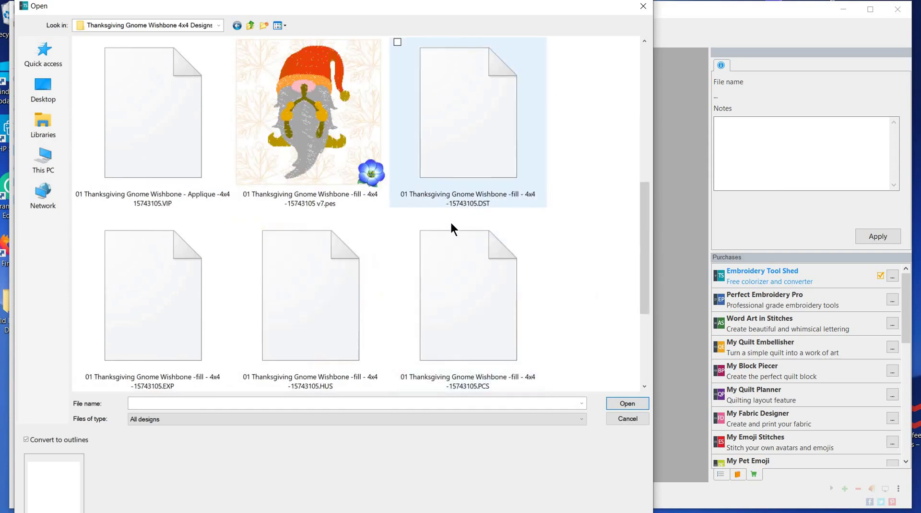
double_click(315, 128)
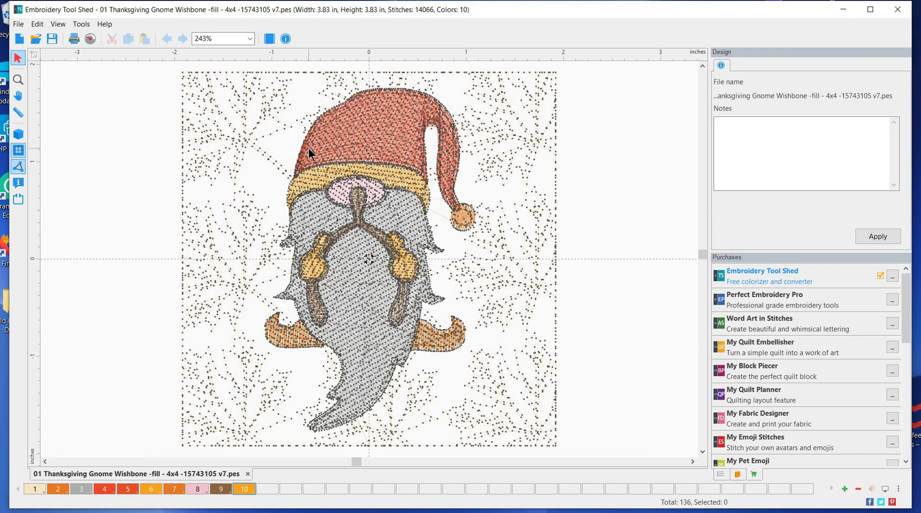
Save a copy of the fill design in the same 4x4 designs folder in Janome/Elna (JEF) format
left_click(19, 25)
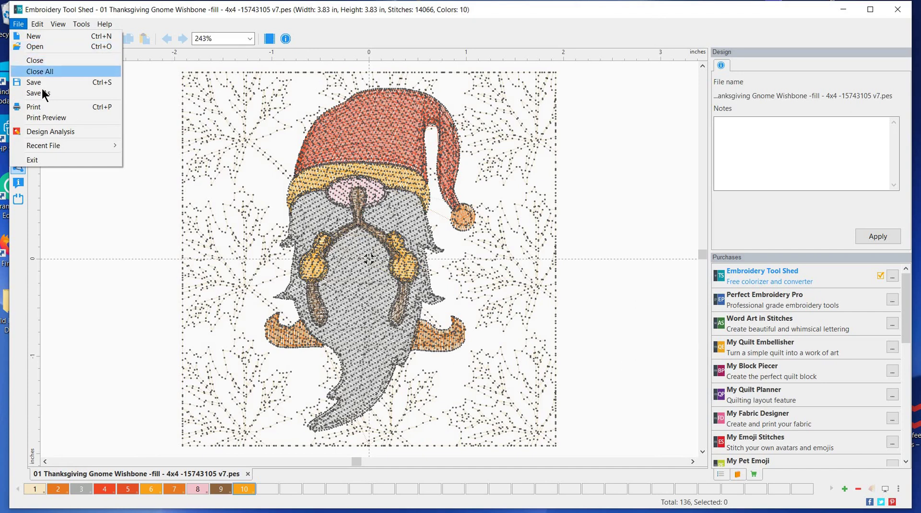
left_click(82, 95)
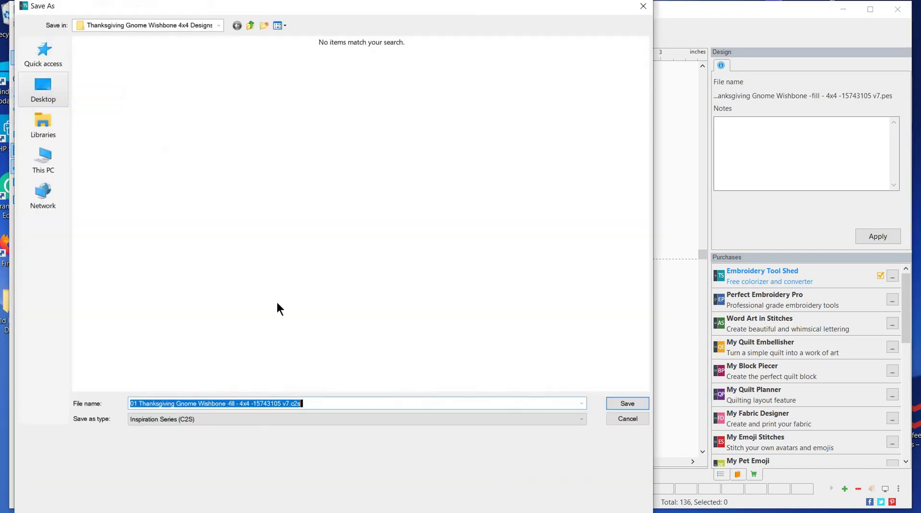
left_click(265, 418)
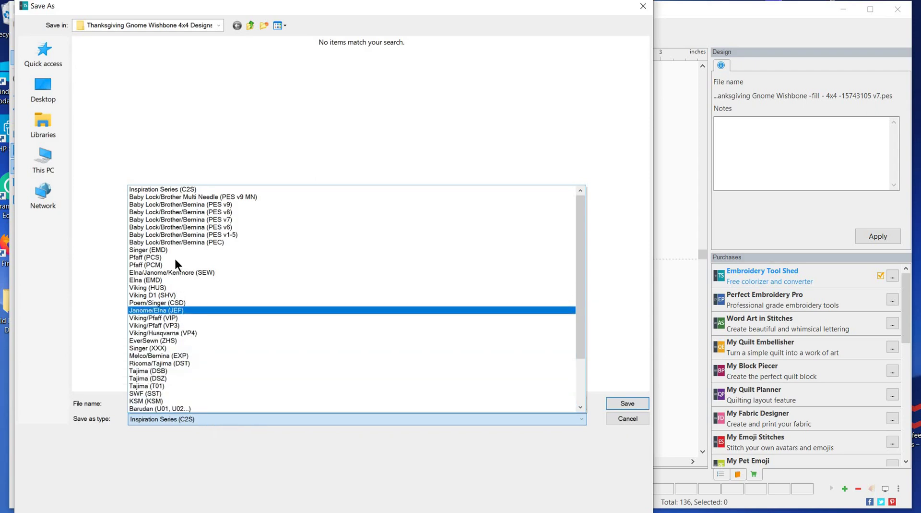
scroll(177, 240, "down", 2)
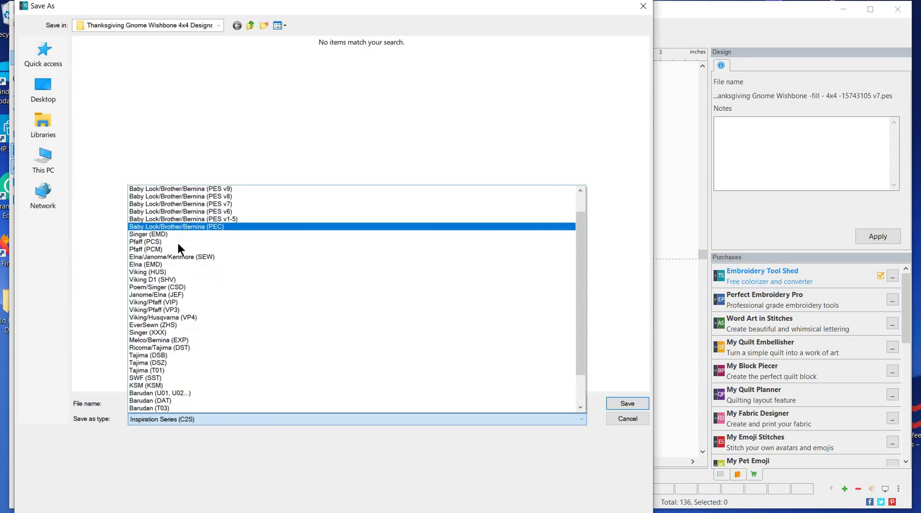
scroll(177, 241, "down", 6)
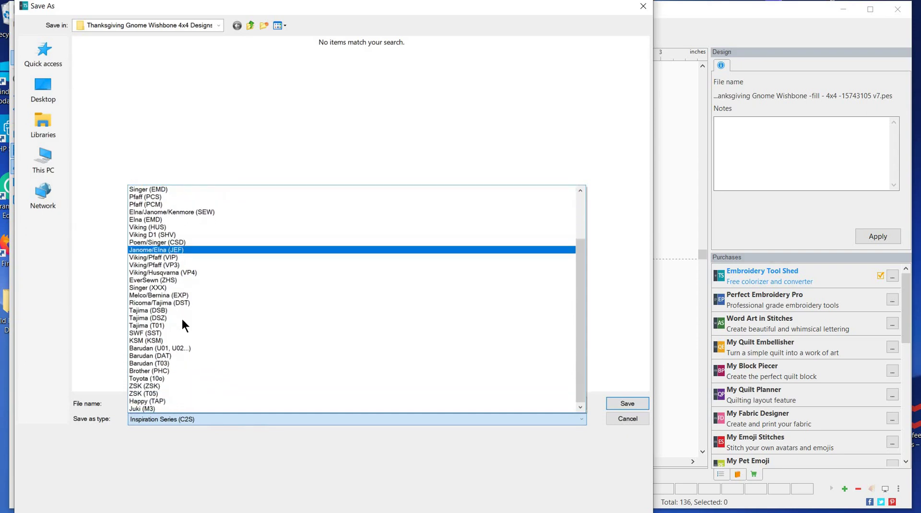
left_click(163, 249)
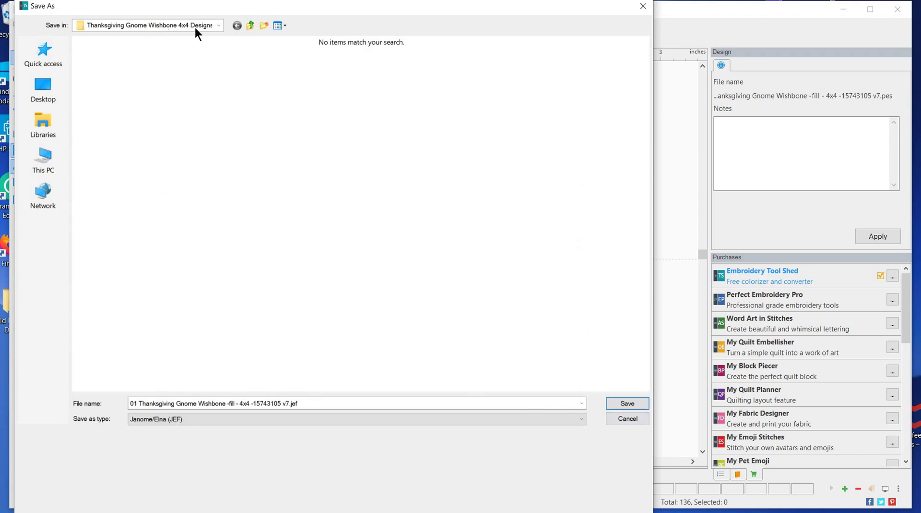
left_click(628, 402)
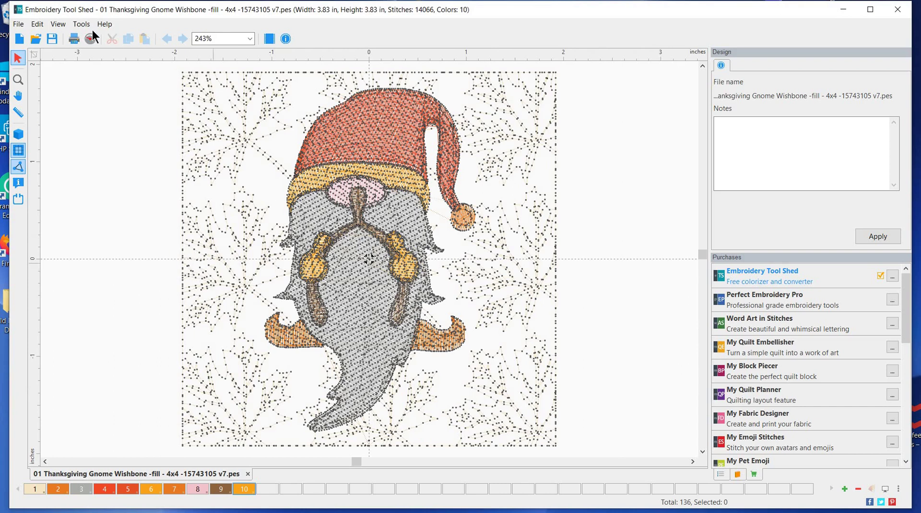
Play the gnome's stitch-out with Slow Redraw and view the thread palette for color 4 without changing it
left_click(54, 23)
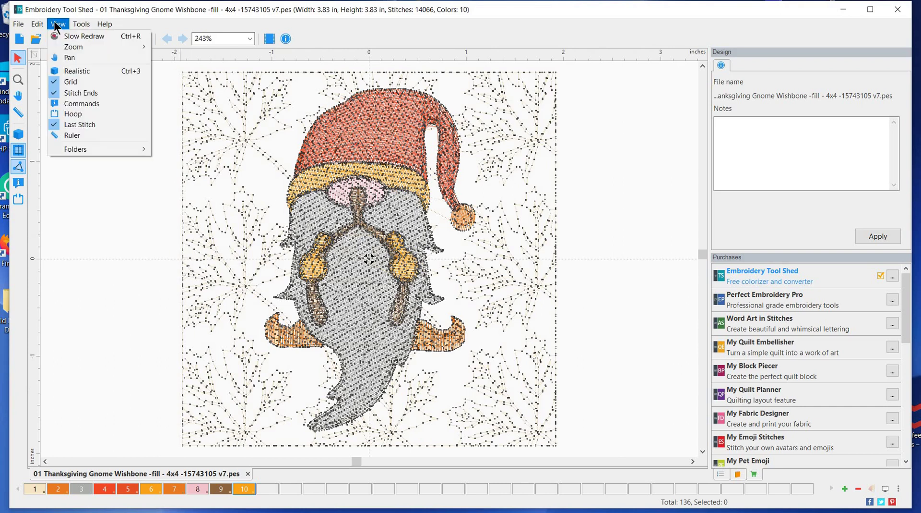
left_click(82, 37)
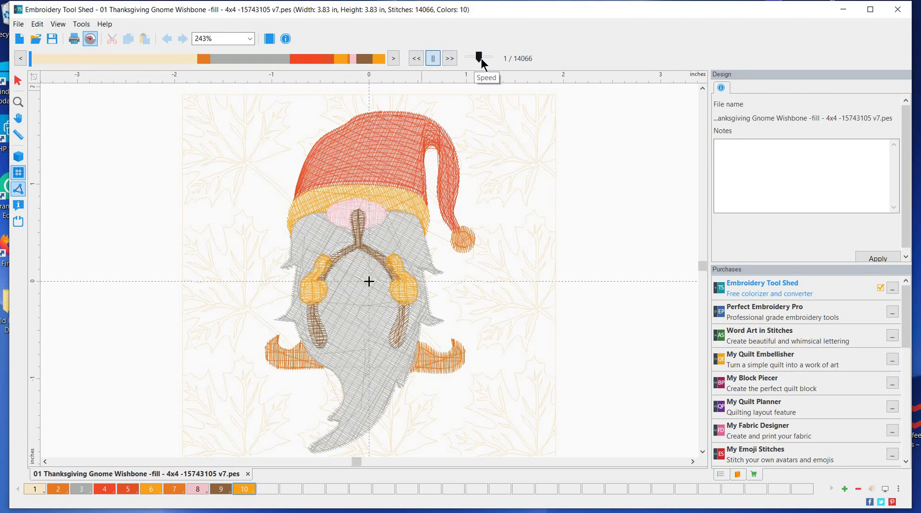
left_click(446, 58)
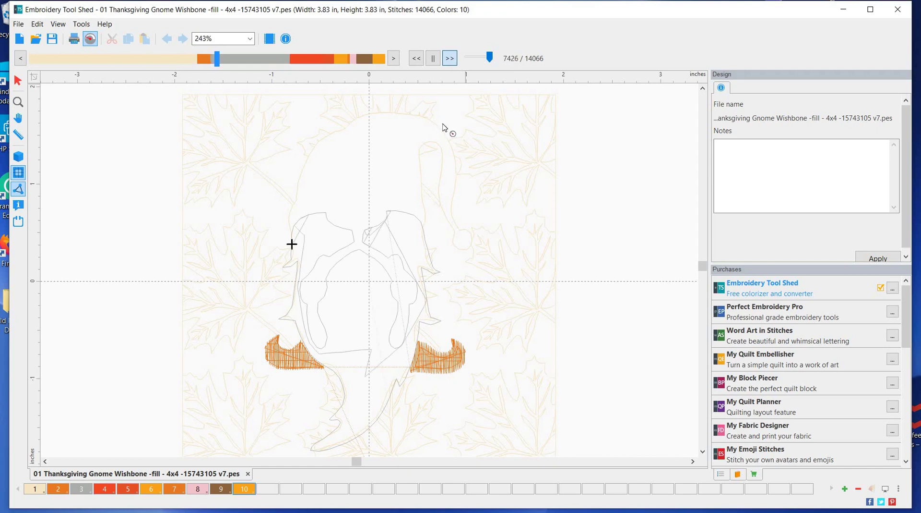
double_click(103, 490)
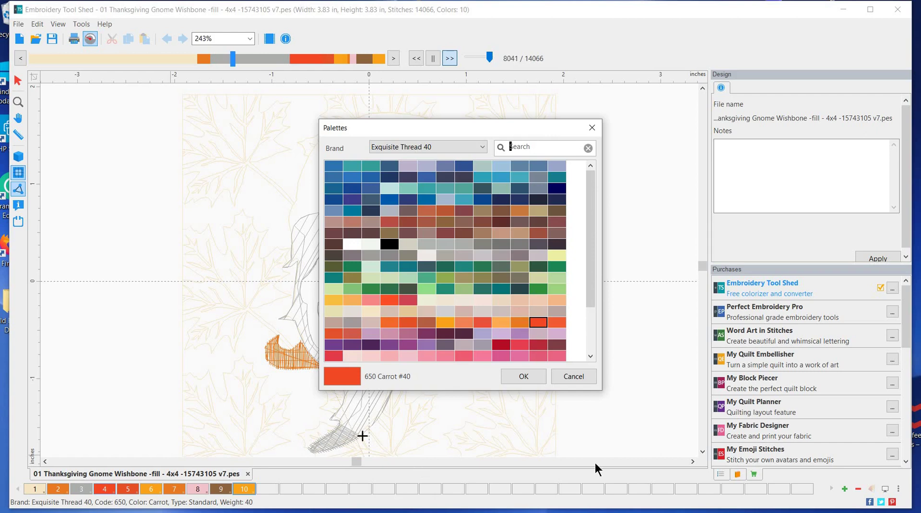
left_click(576, 376)
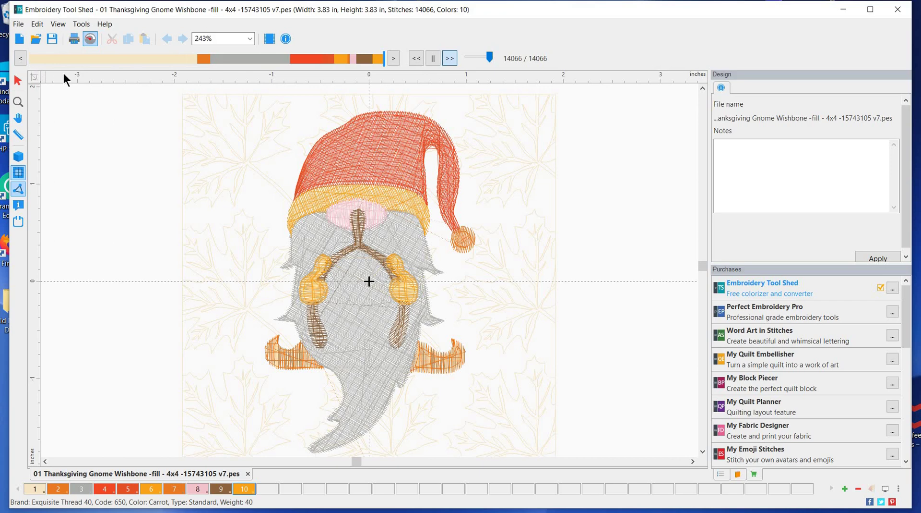
In File Explorer, browse to the Thanksgiving Gnome Wishbone 4x4 Designs folder under Embroidery > Gnome on drive C, locate the JEF copy, and close the window
key("alt+Tab")
key("alt+Tab")
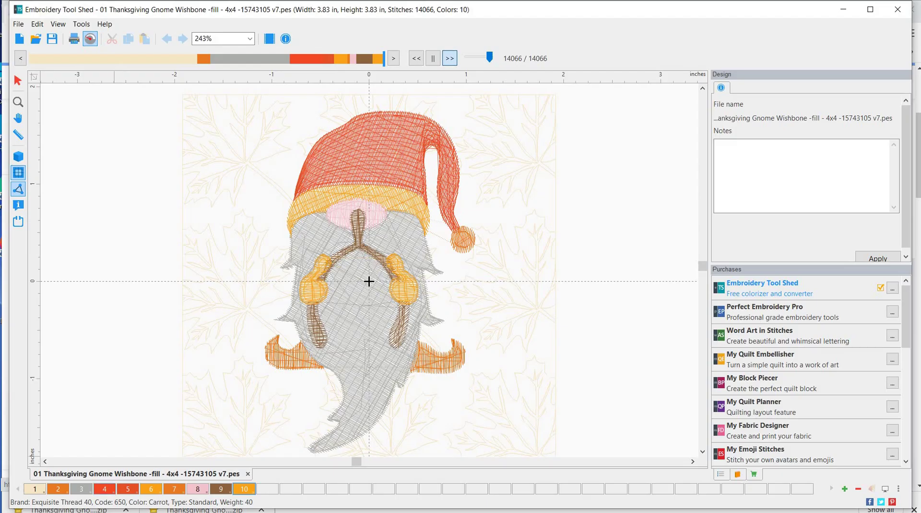
key("super+e")
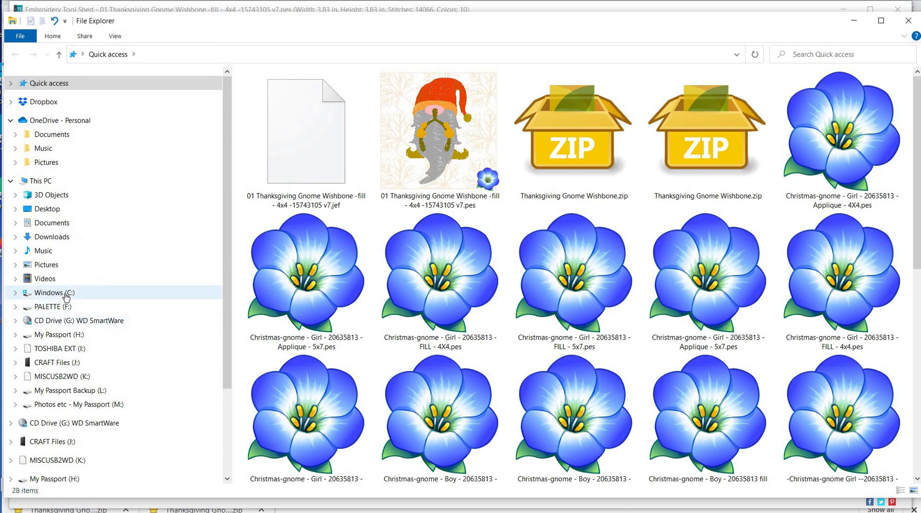
left_click(67, 296)
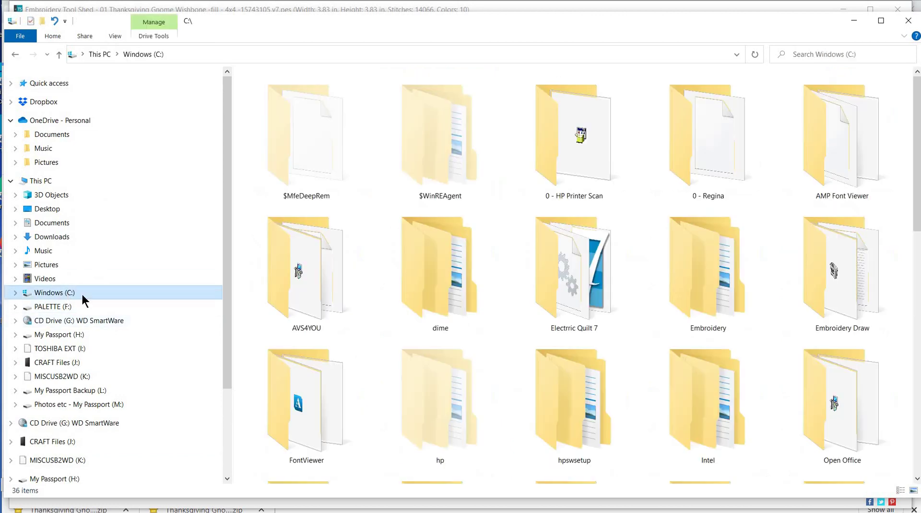
double_click(719, 310)
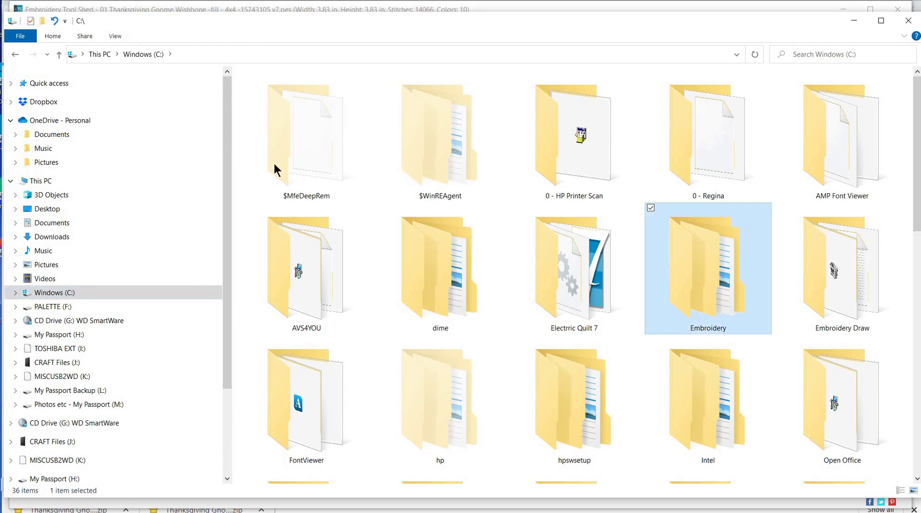
double_click(306, 166)
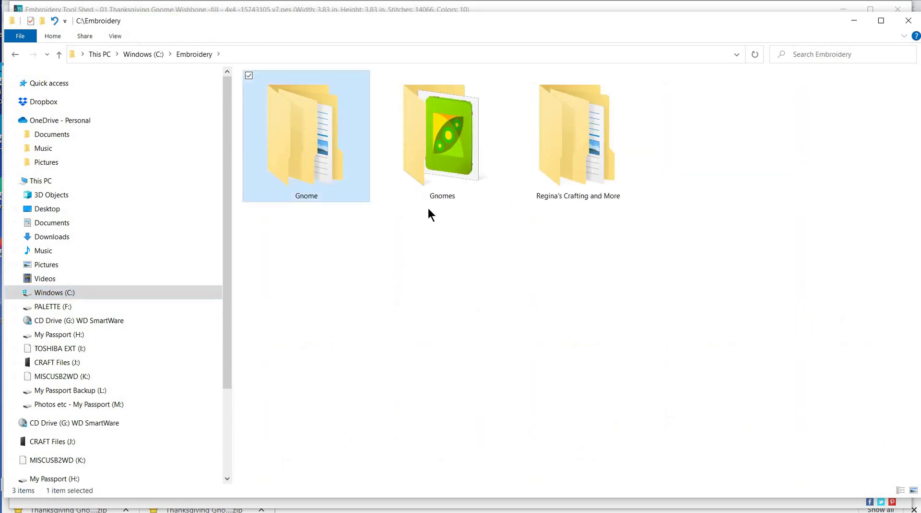
double_click(314, 152)
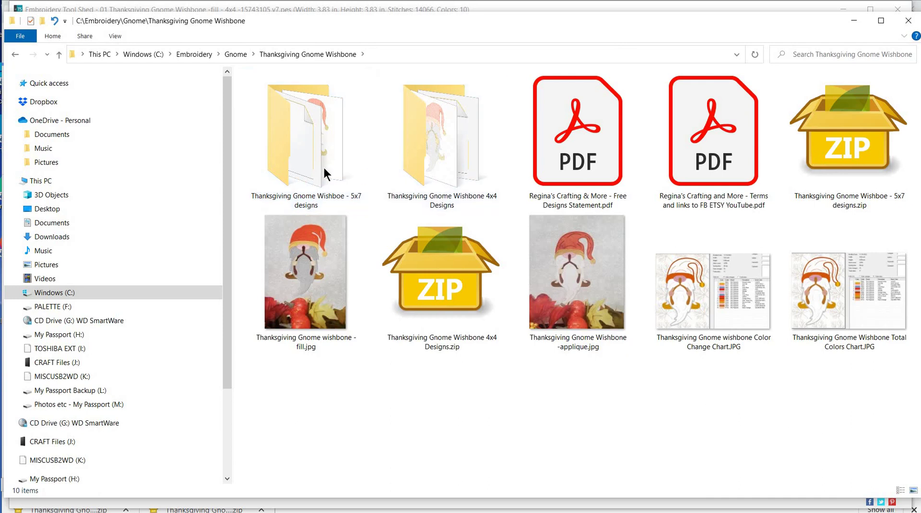
double_click(427, 163)
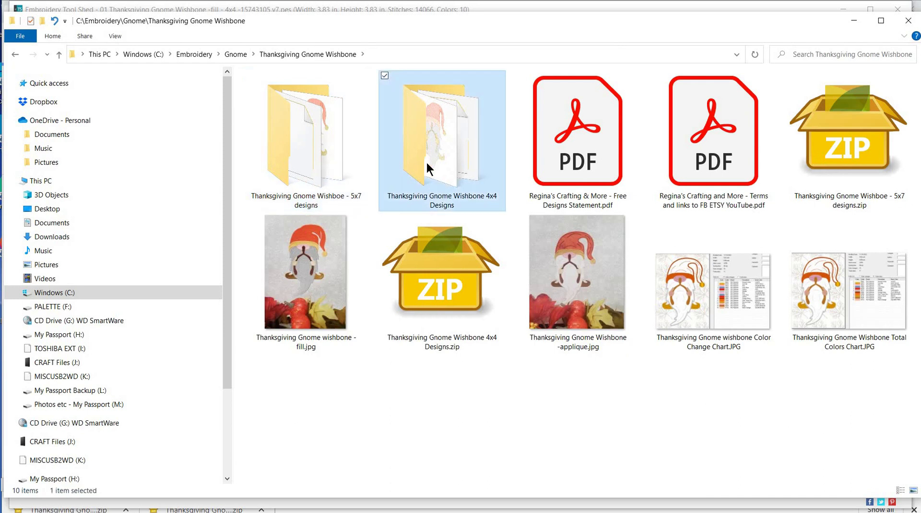
scroll(528, 258, "down", 1)
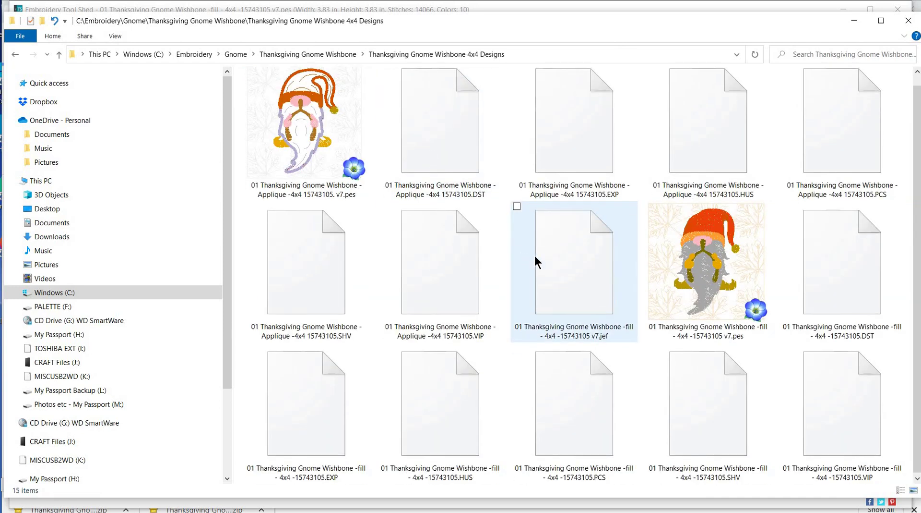
scroll(611, 364, "up", 1)
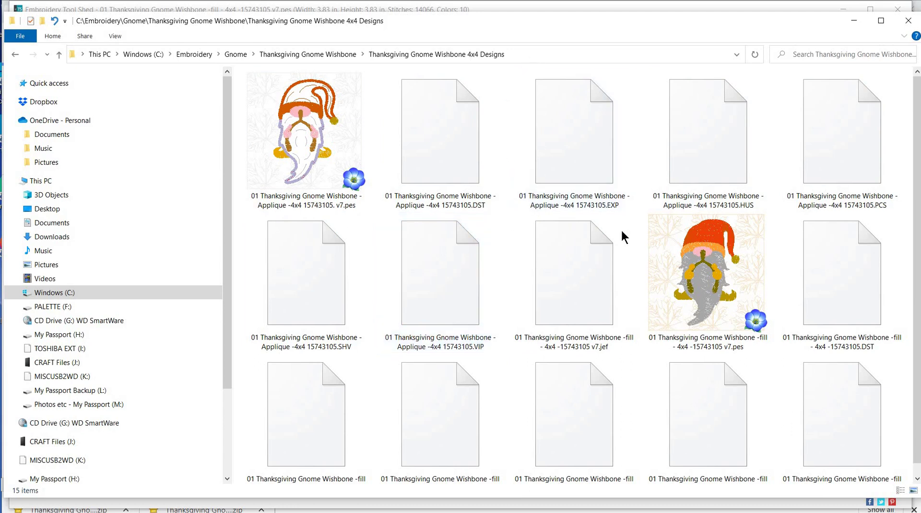
left_click(909, 20)
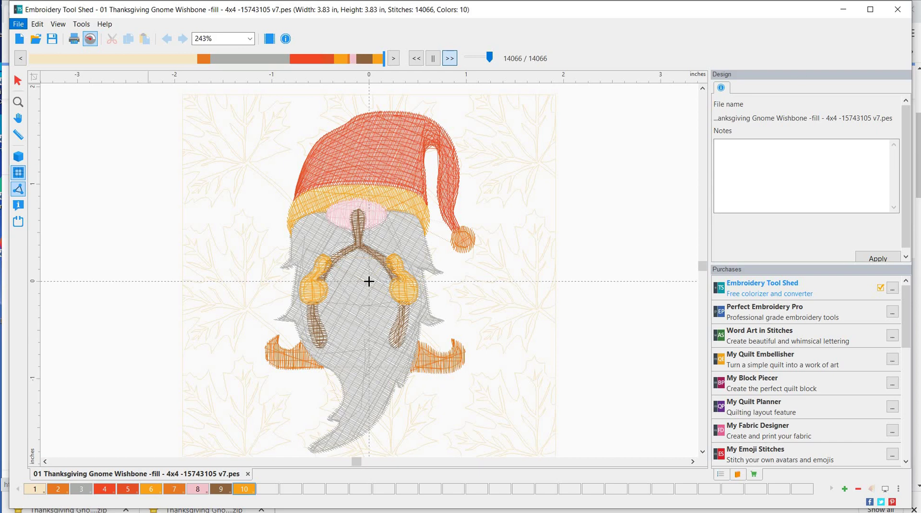
Close Embroidery Tool Shed, switch to Layout & Editing, and start opening a design from the Thanksgiving gnome's 0 - Original Files folder
left_click(897, 10)
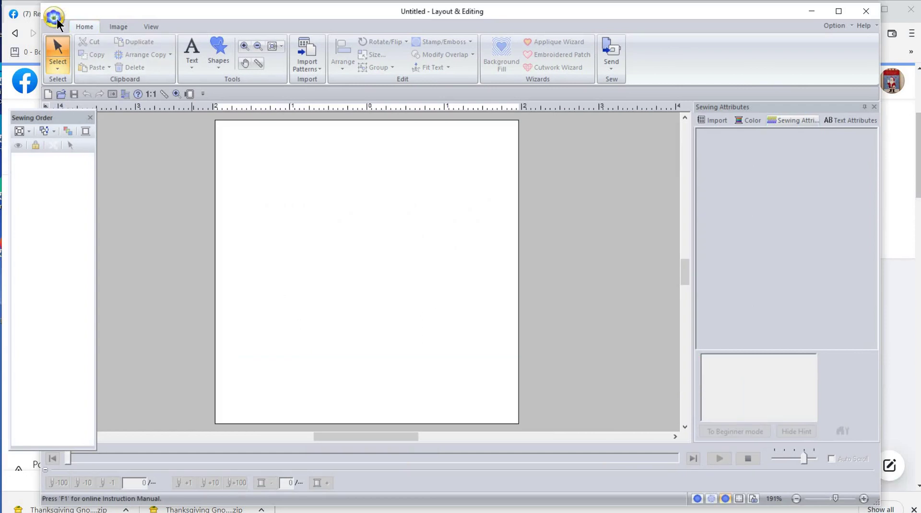
left_click(55, 19)
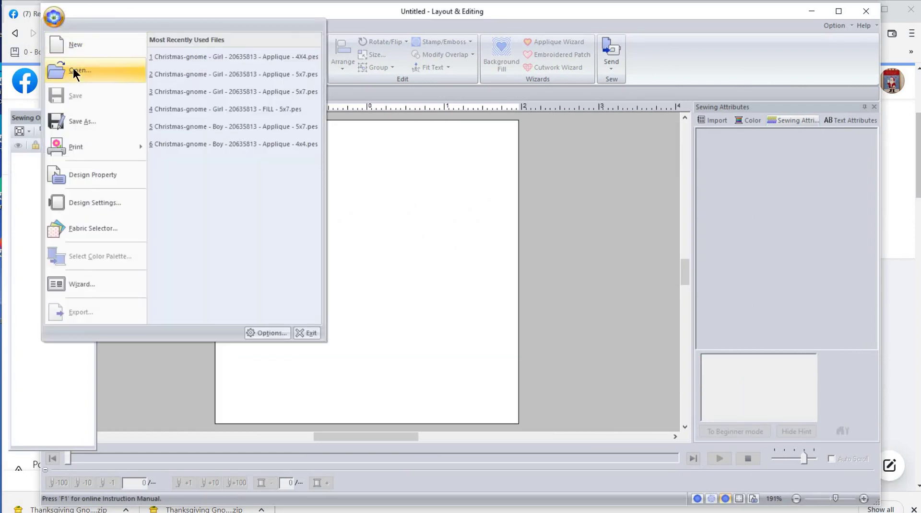
left_click(73, 69)
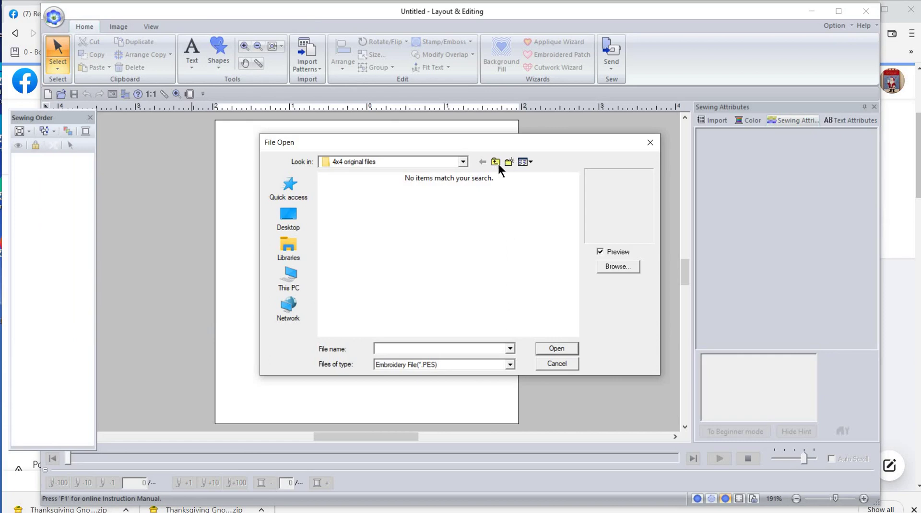
left_click(500, 162)
left_click(499, 163)
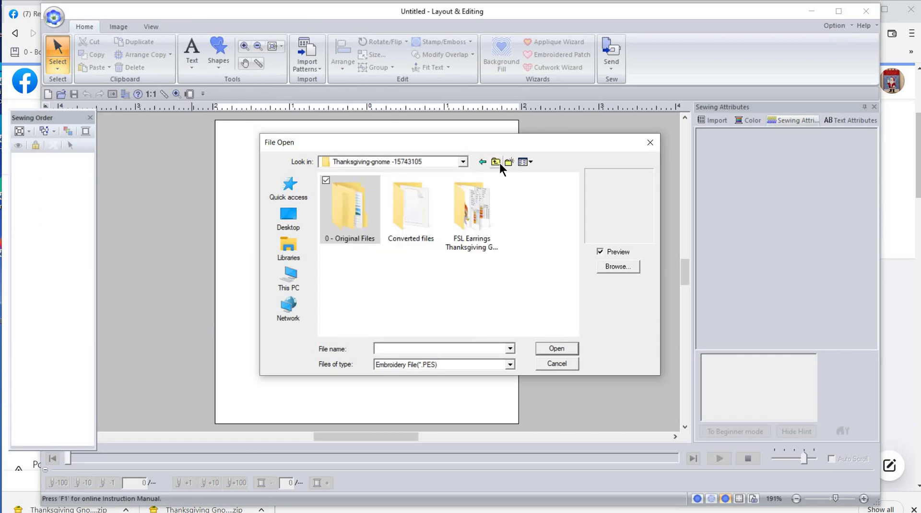
left_click(500, 162)
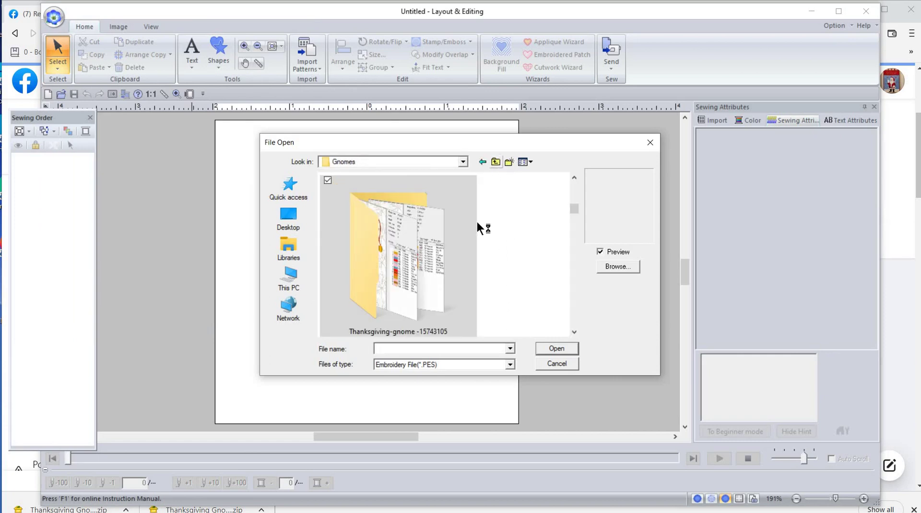
scroll(425, 243, "down", 1)
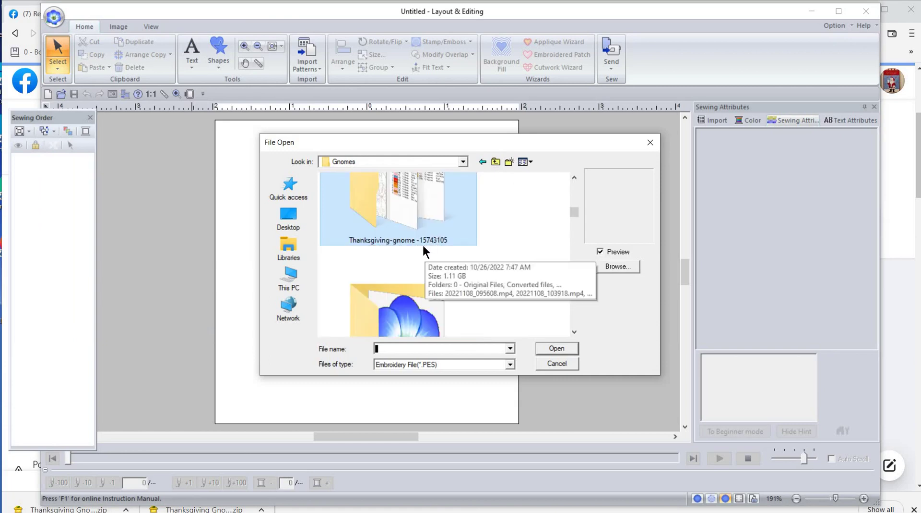
scroll(423, 244, "up", 1)
double_click(422, 244)
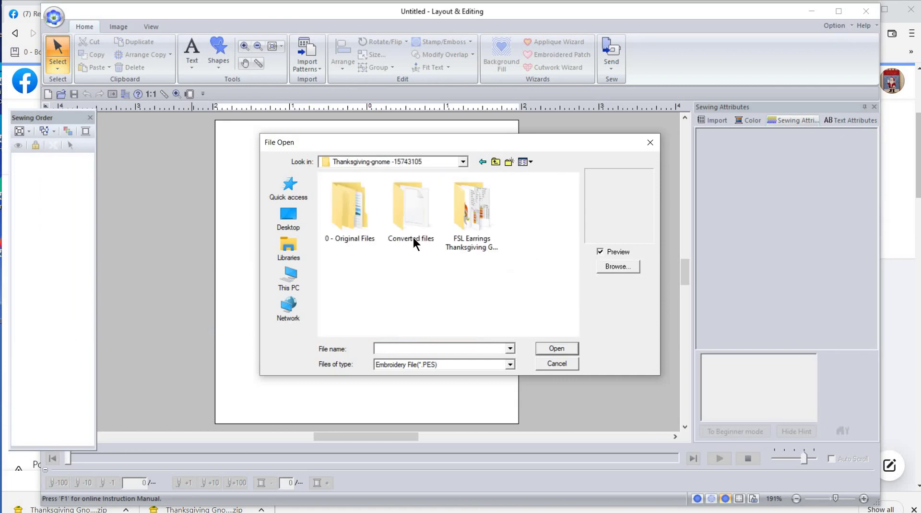
double_click(352, 214)
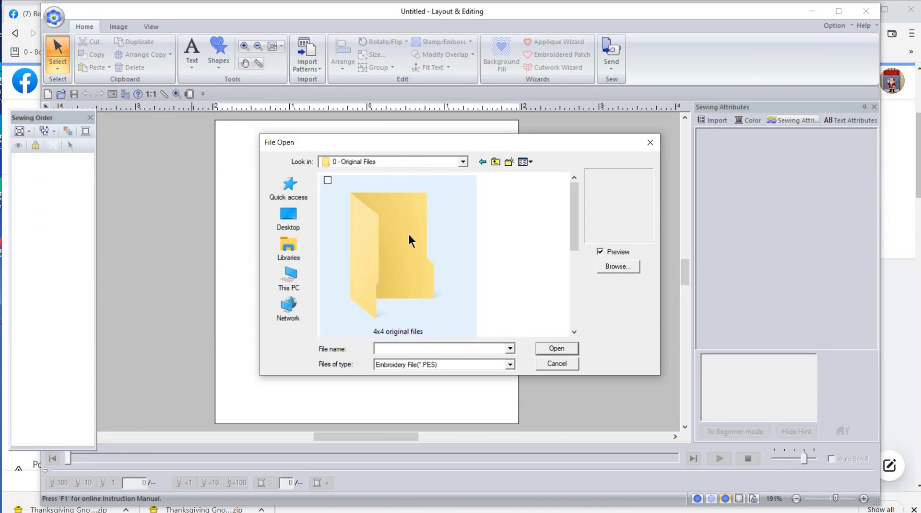
Preview the applique design in the 5x7 Original files folder and open the Thanksgiving Gnome Wishbone fill PES design
scroll(408, 225, "down", 1)
scroll(402, 236, "down", 1)
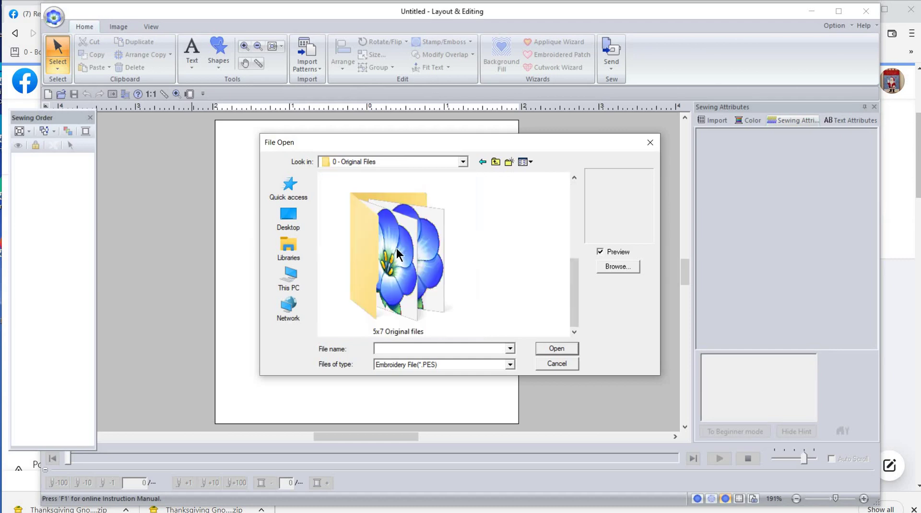
double_click(402, 253)
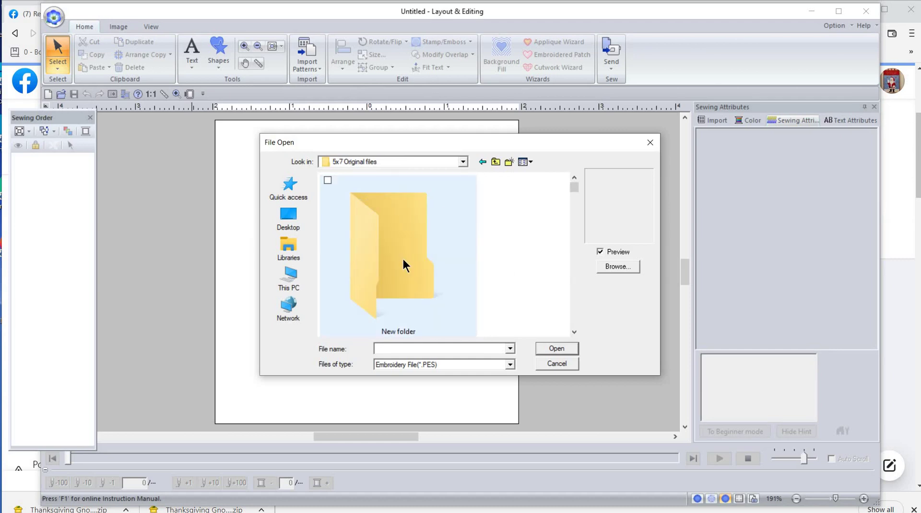
scroll(403, 258, "down", 2)
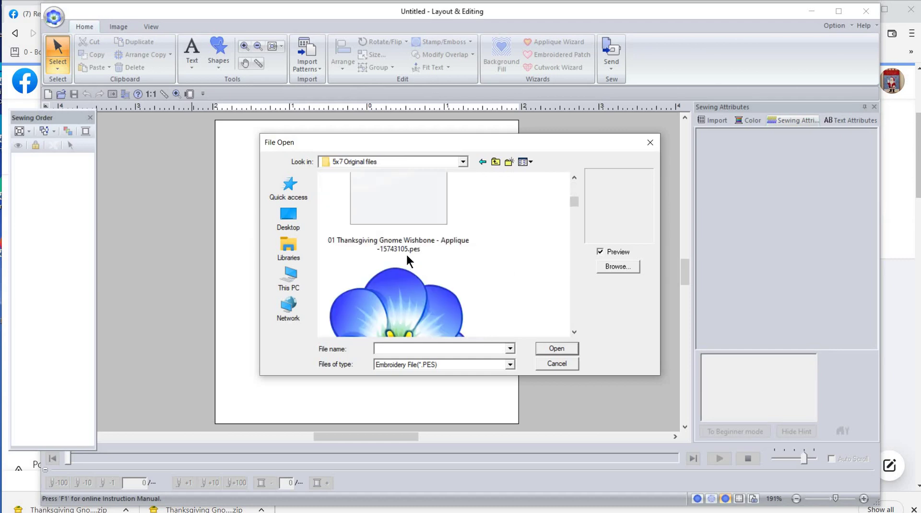
left_click(399, 203)
scroll(400, 280, "down", 1)
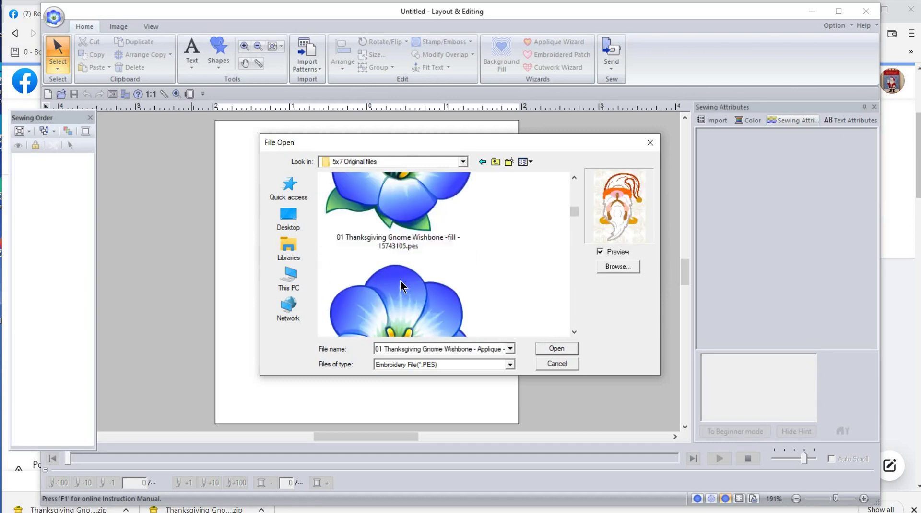
double_click(394, 211)
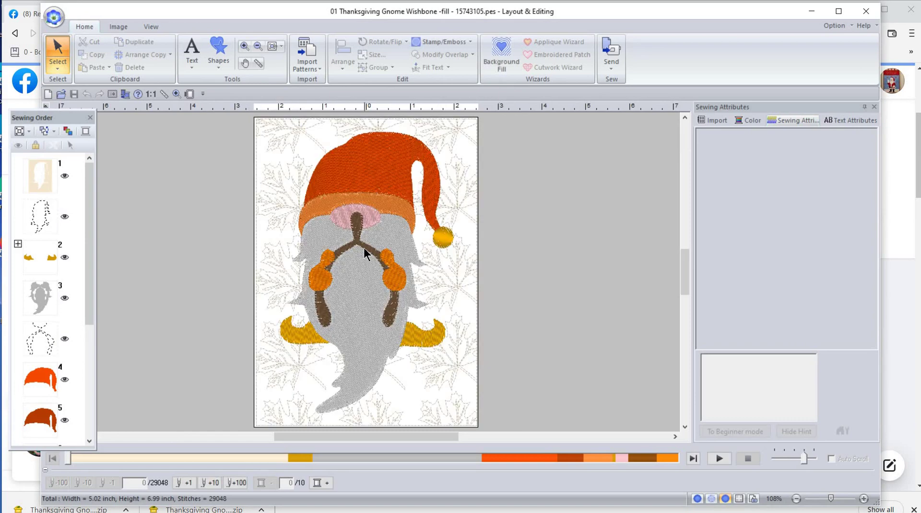
Run the stitch simulation of the 5x7 fill gnome through to the last color and exit the simulation
key("alt+Tab")
key("alt+Tab")
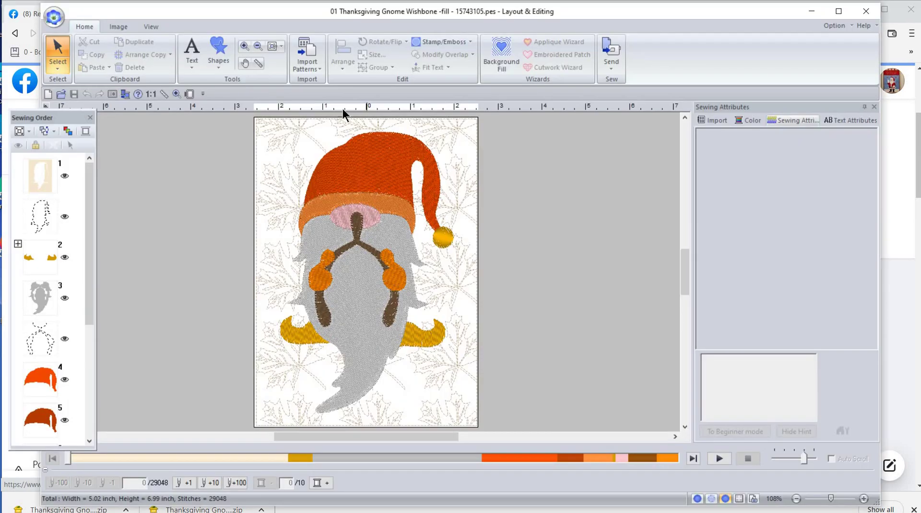
left_click(719, 458)
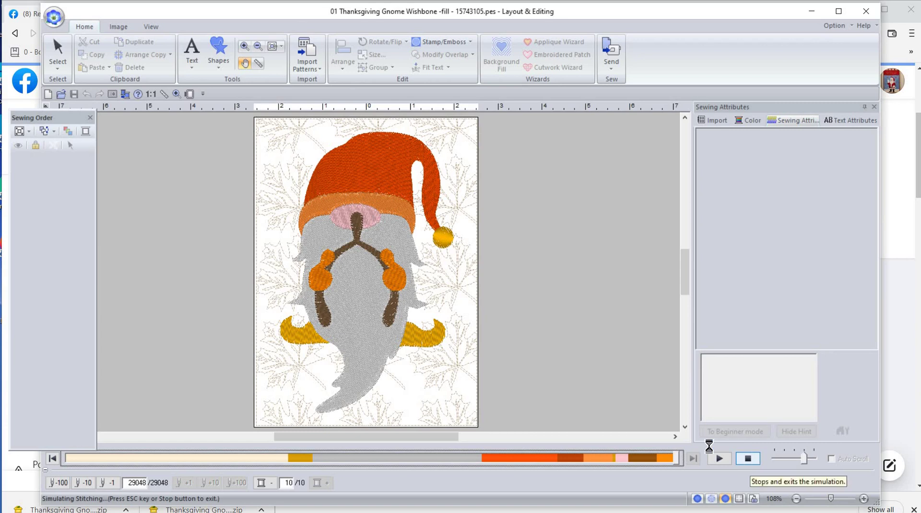
left_click(749, 458)
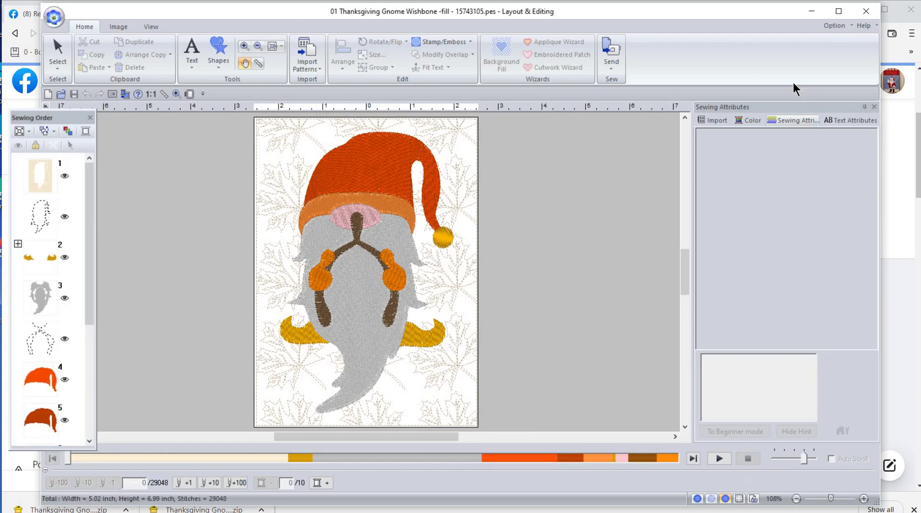
Close Layout & Editing and dismiss the open chat on the Facebook group page
left_click(866, 11)
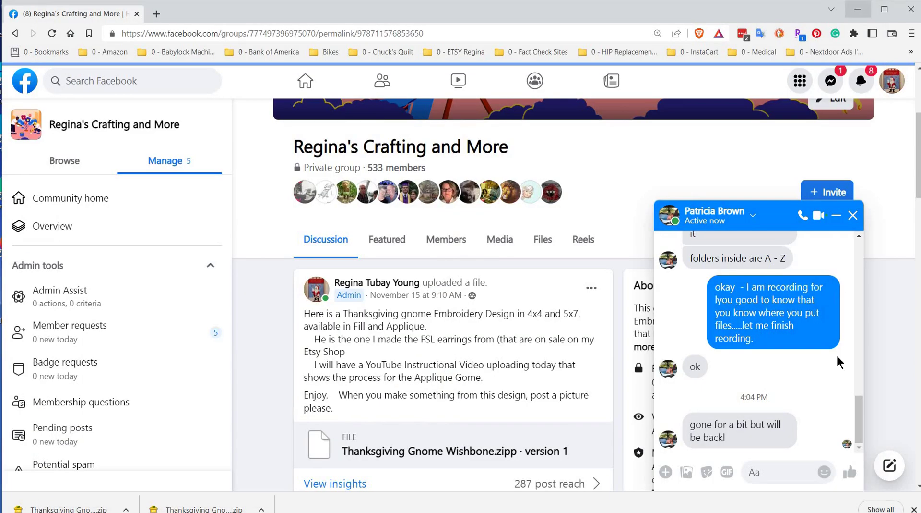
left_click(850, 217)
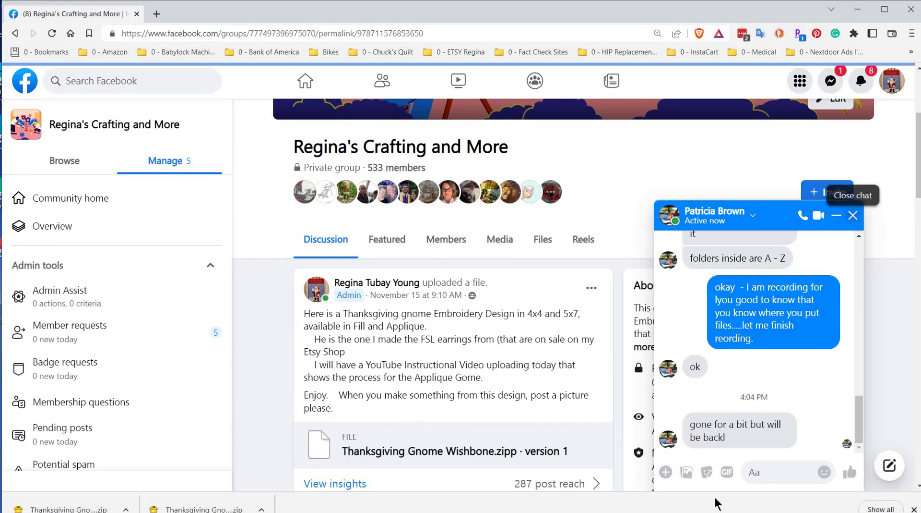